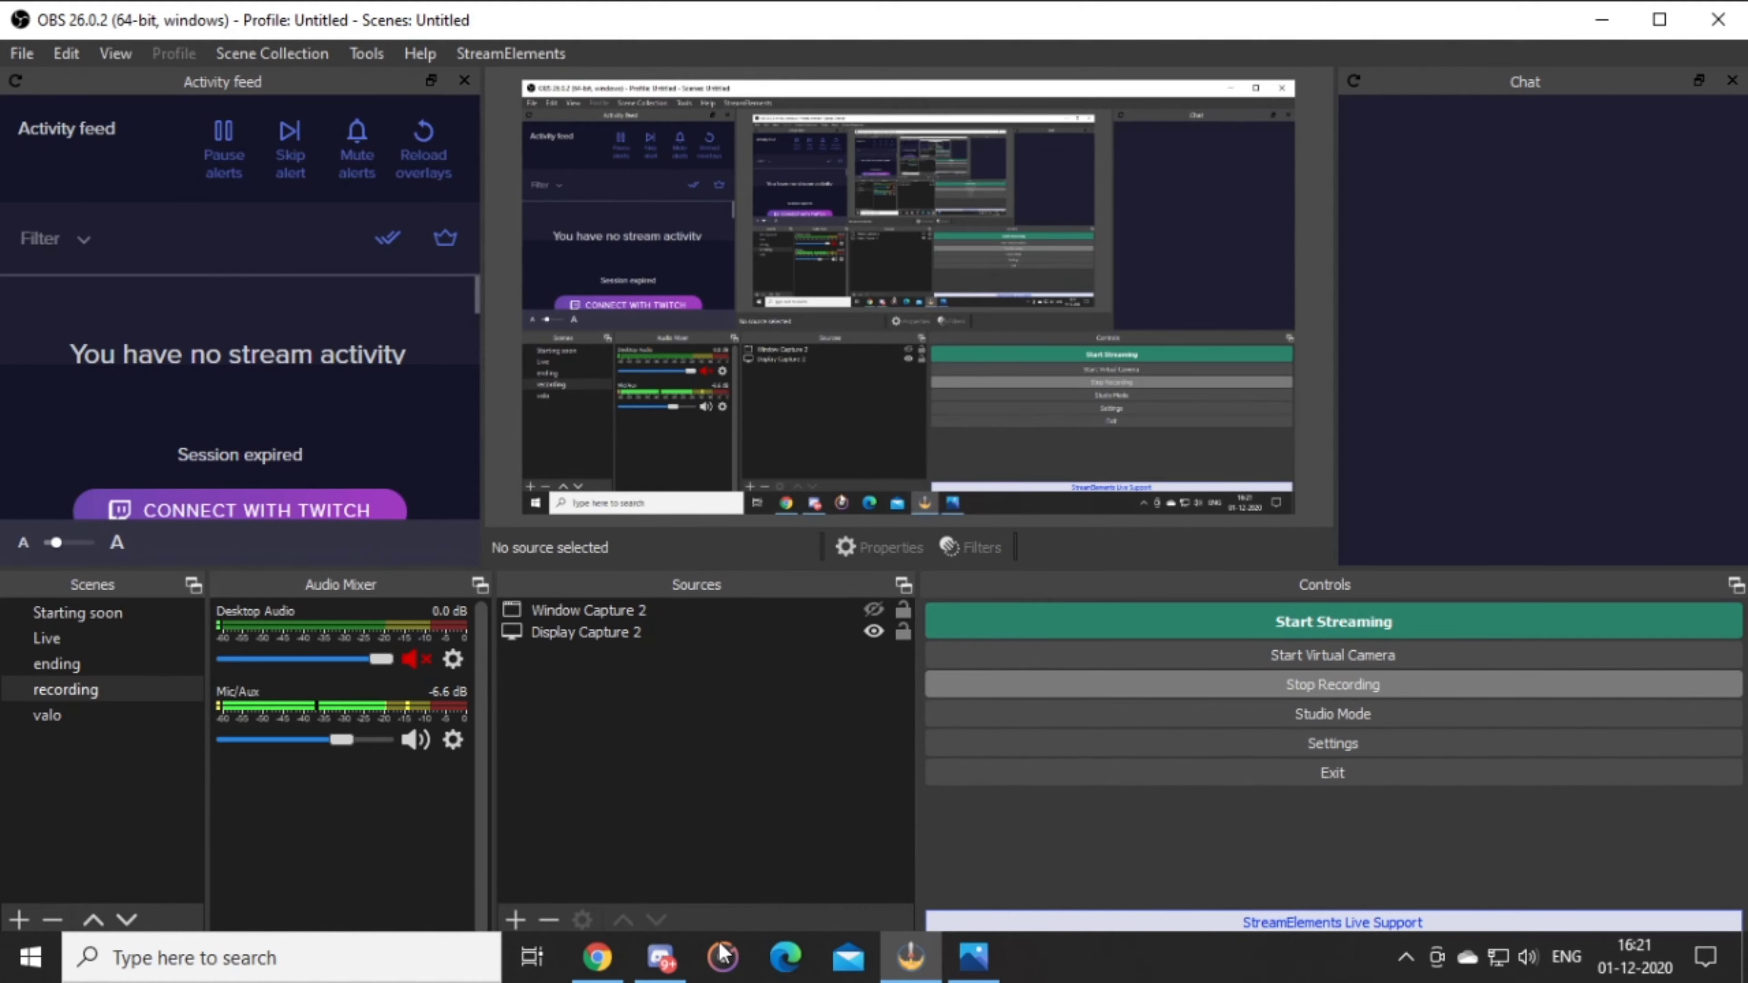
Switch to Discord, open the posted techshakya.com screen-cast article and follow its Mirror.zip download link
click(662, 971)
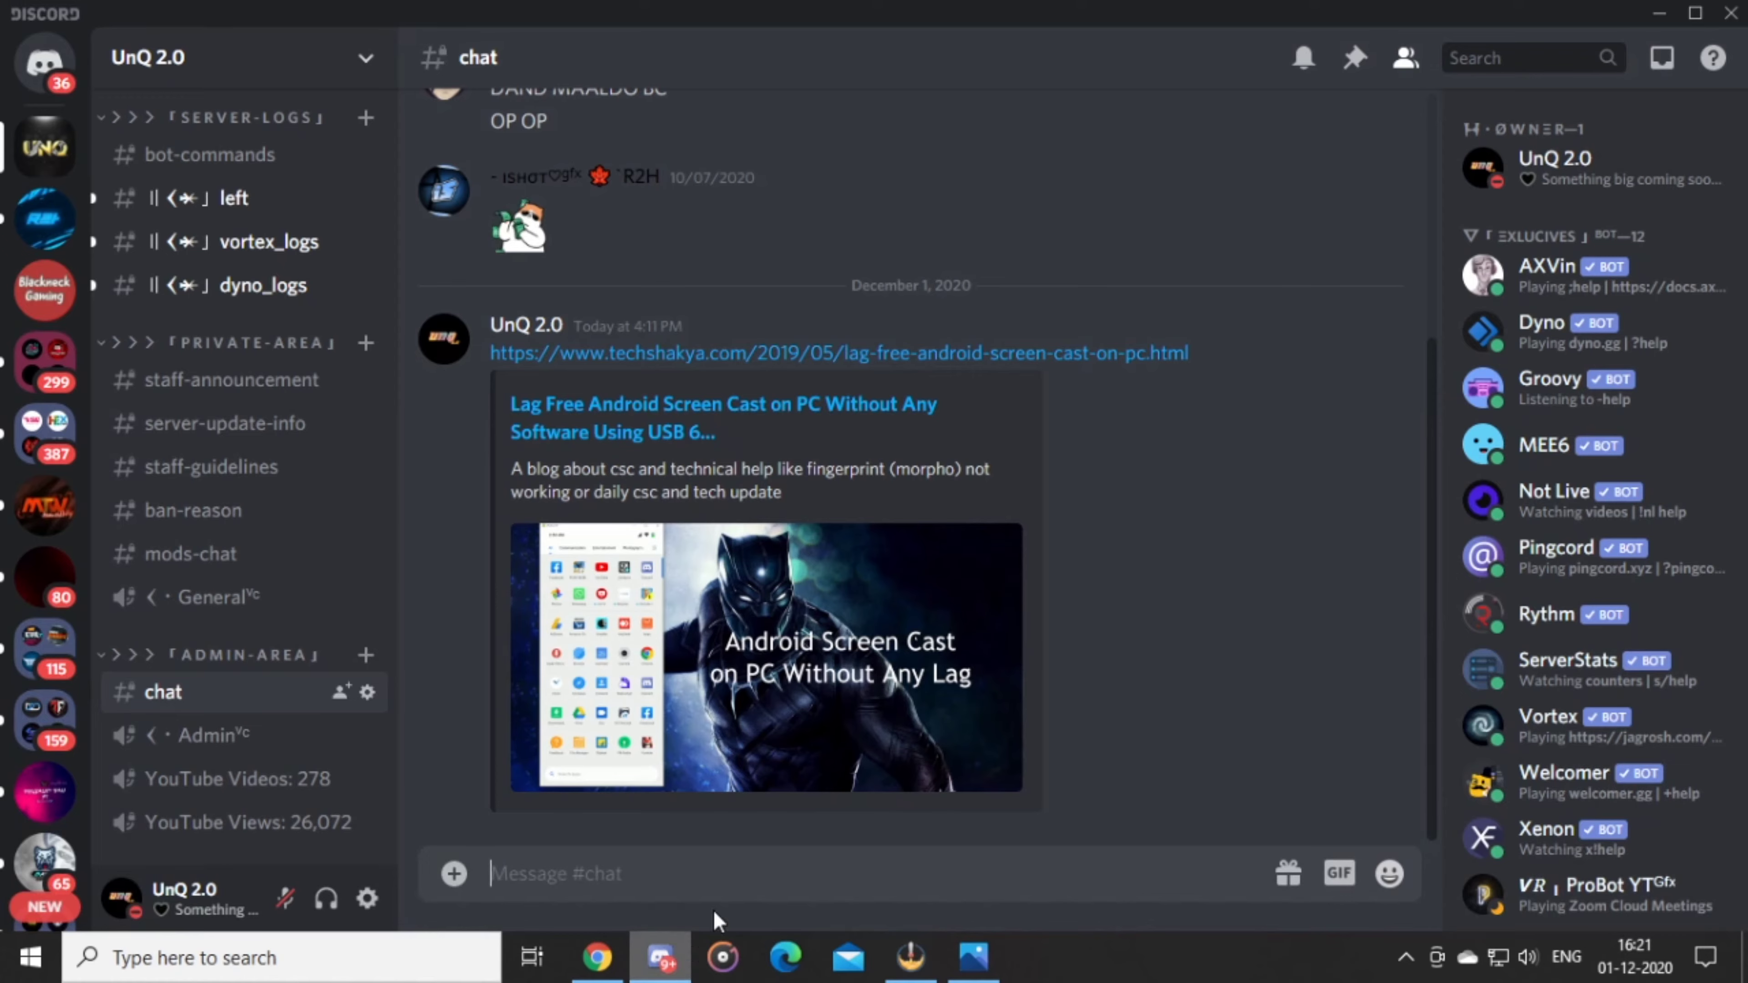
click(969, 357)
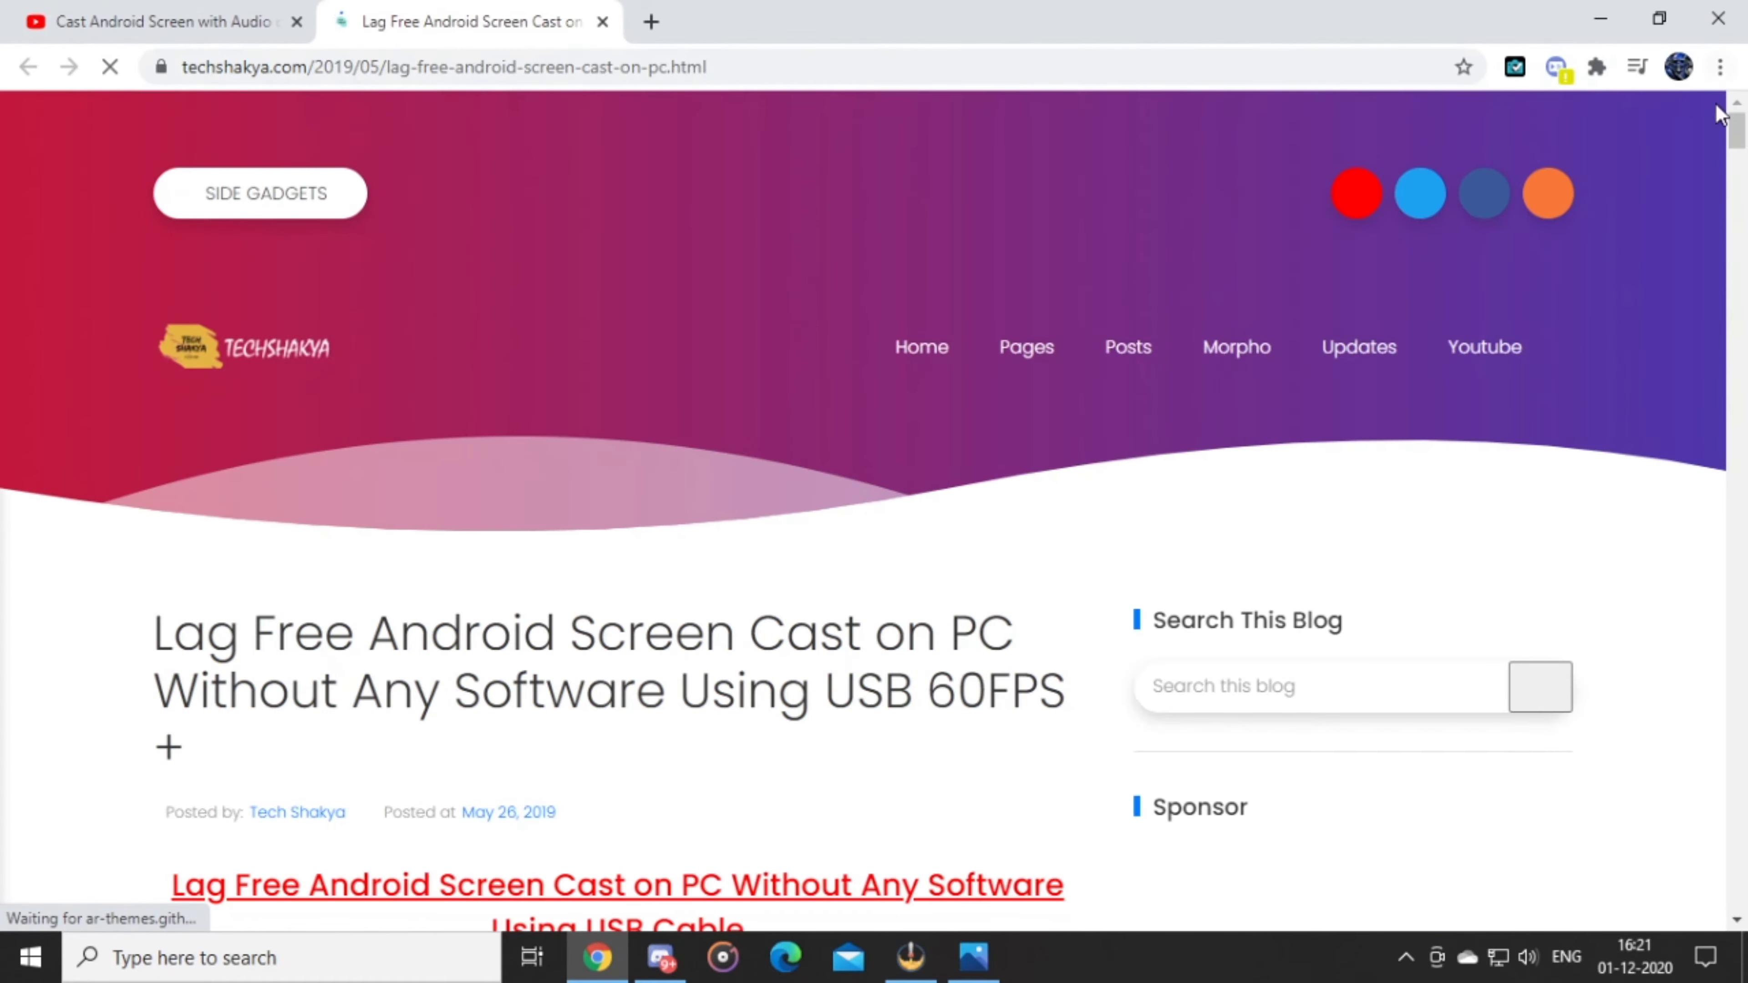
scroll(1737, 153, down, 2)
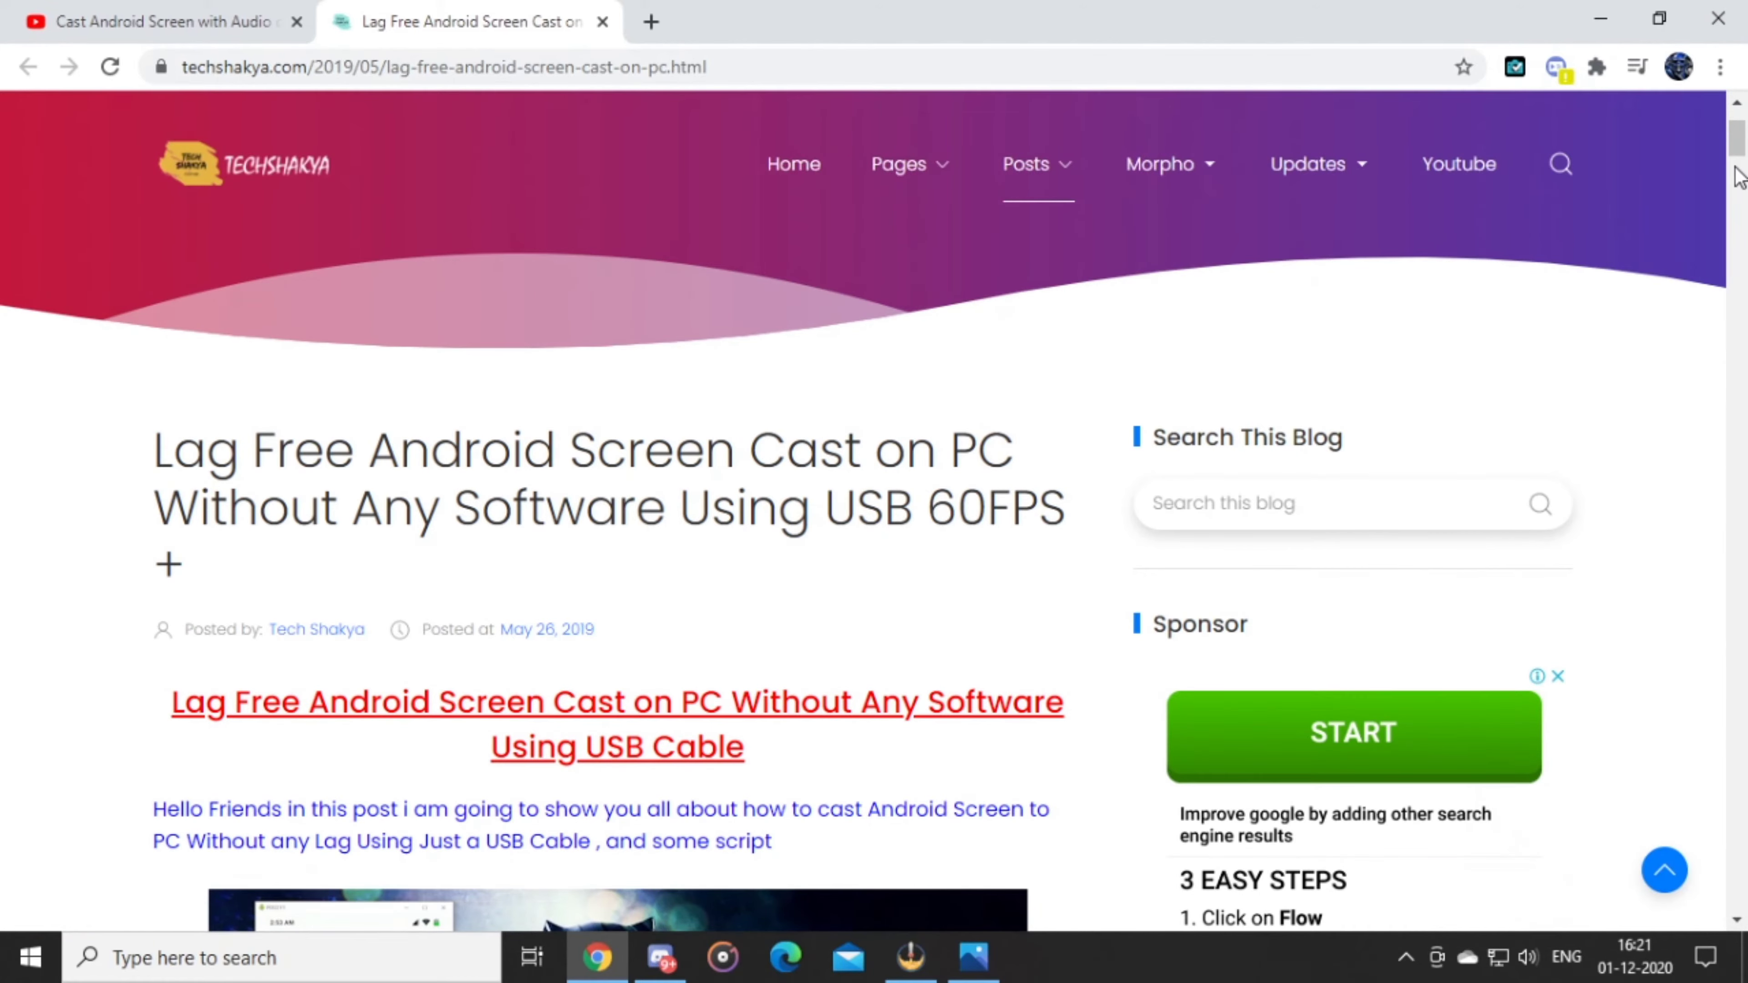
drag(1737, 153, 1739, 210)
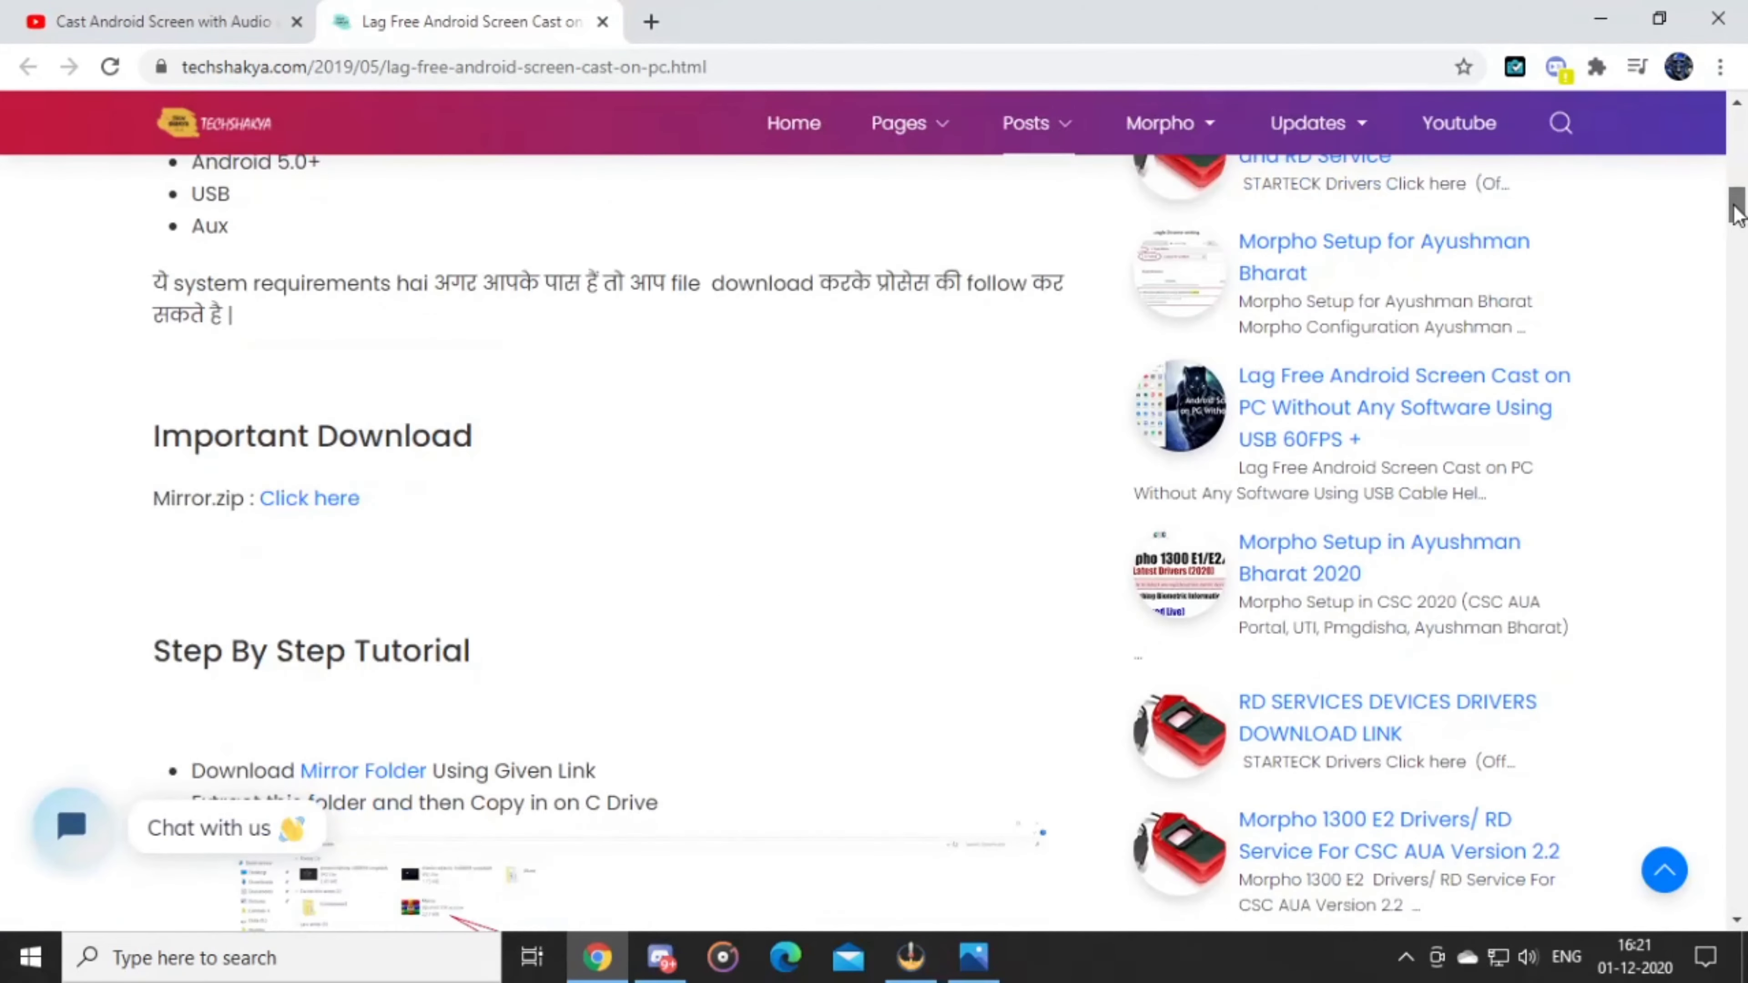
click(323, 506)
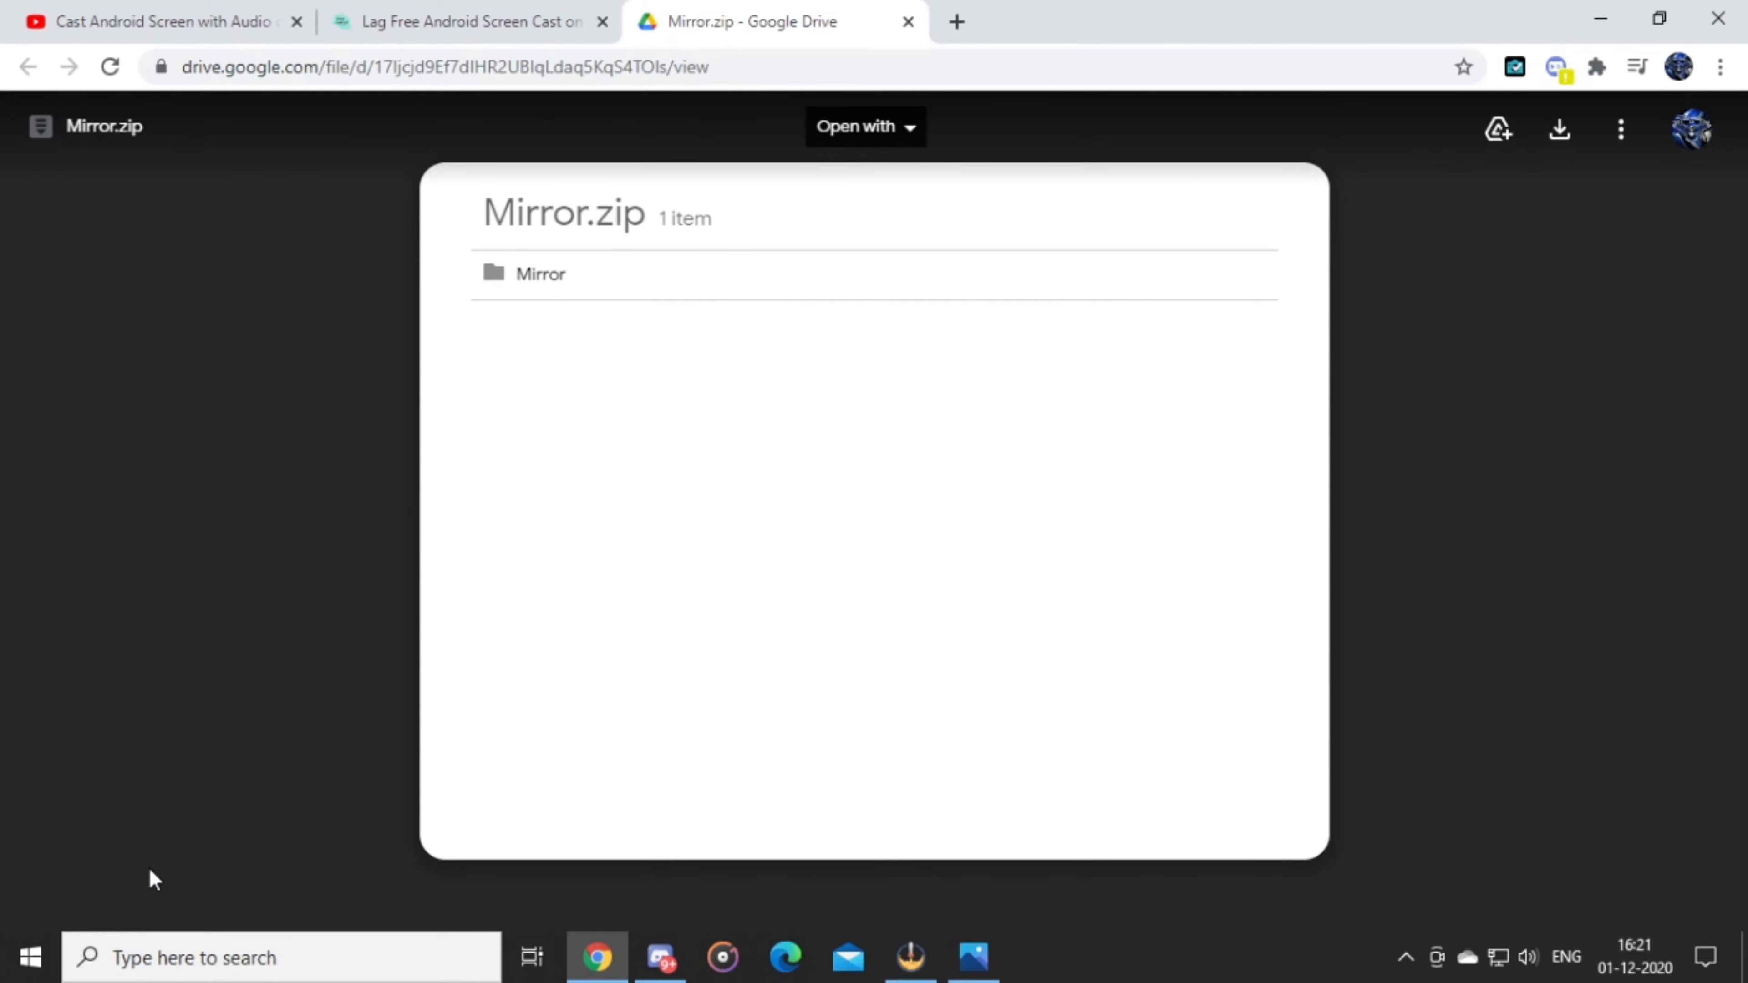
Close the Mirror.zip page and open the Downloads folder in File Explorer
click(908, 21)
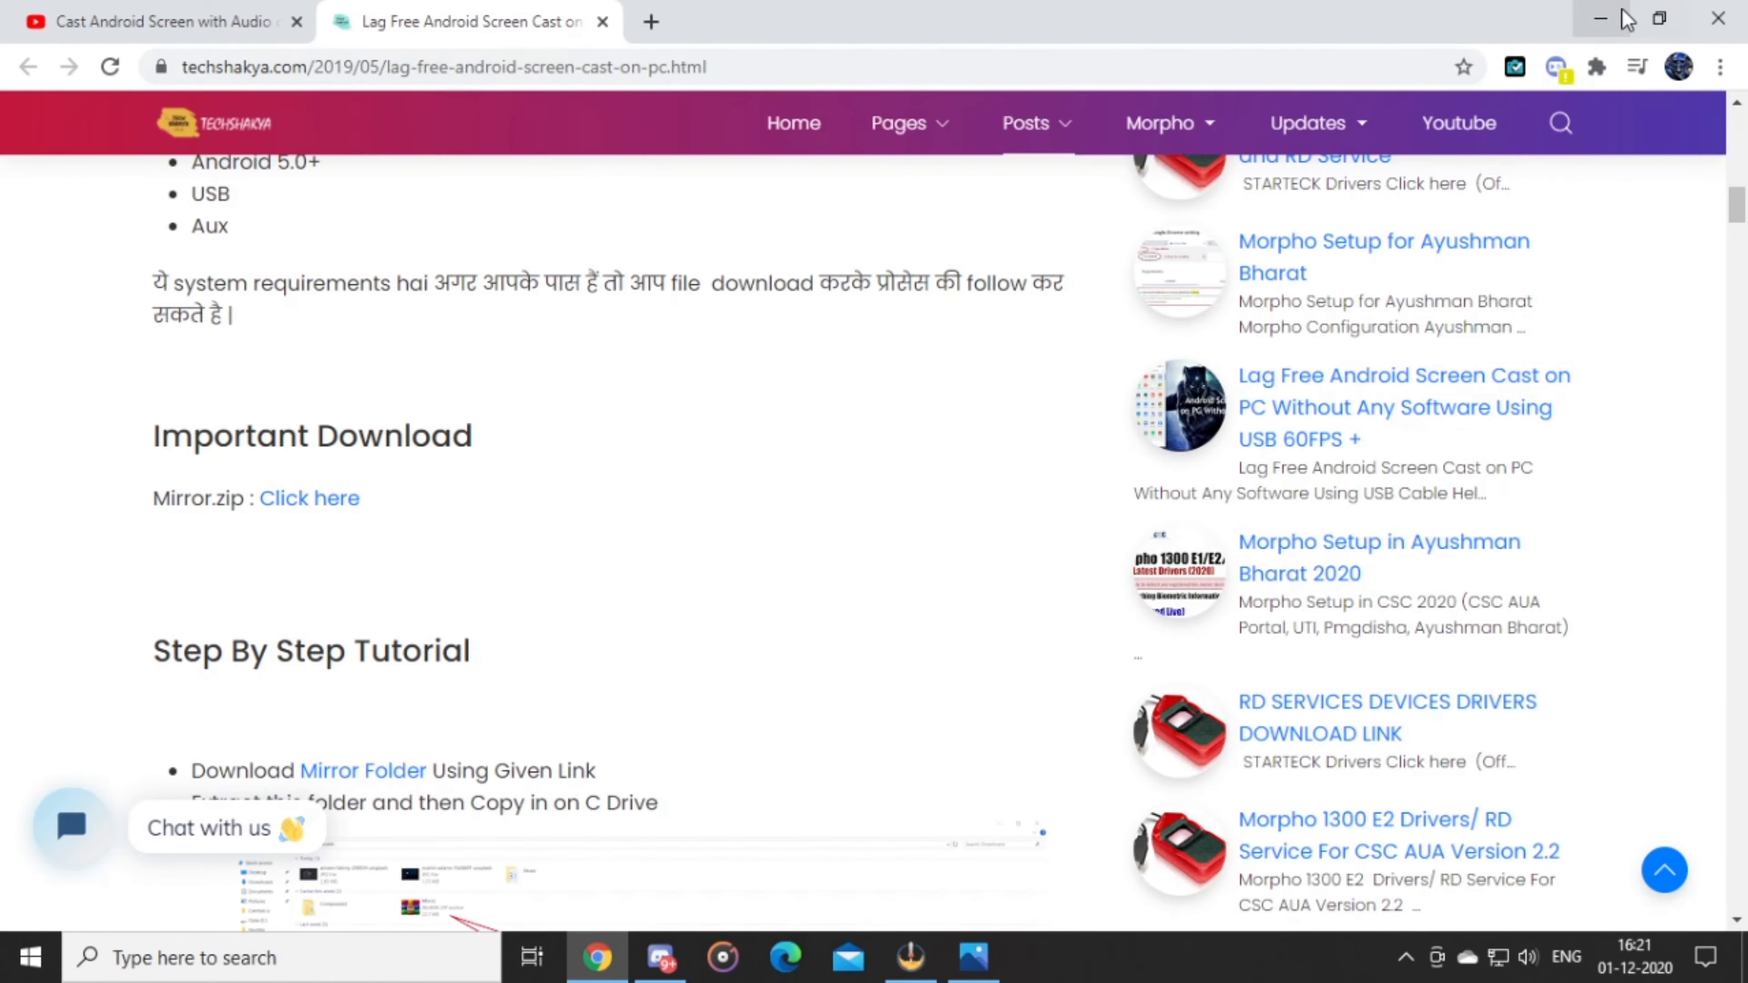
click(1600, 21)
click(1658, 14)
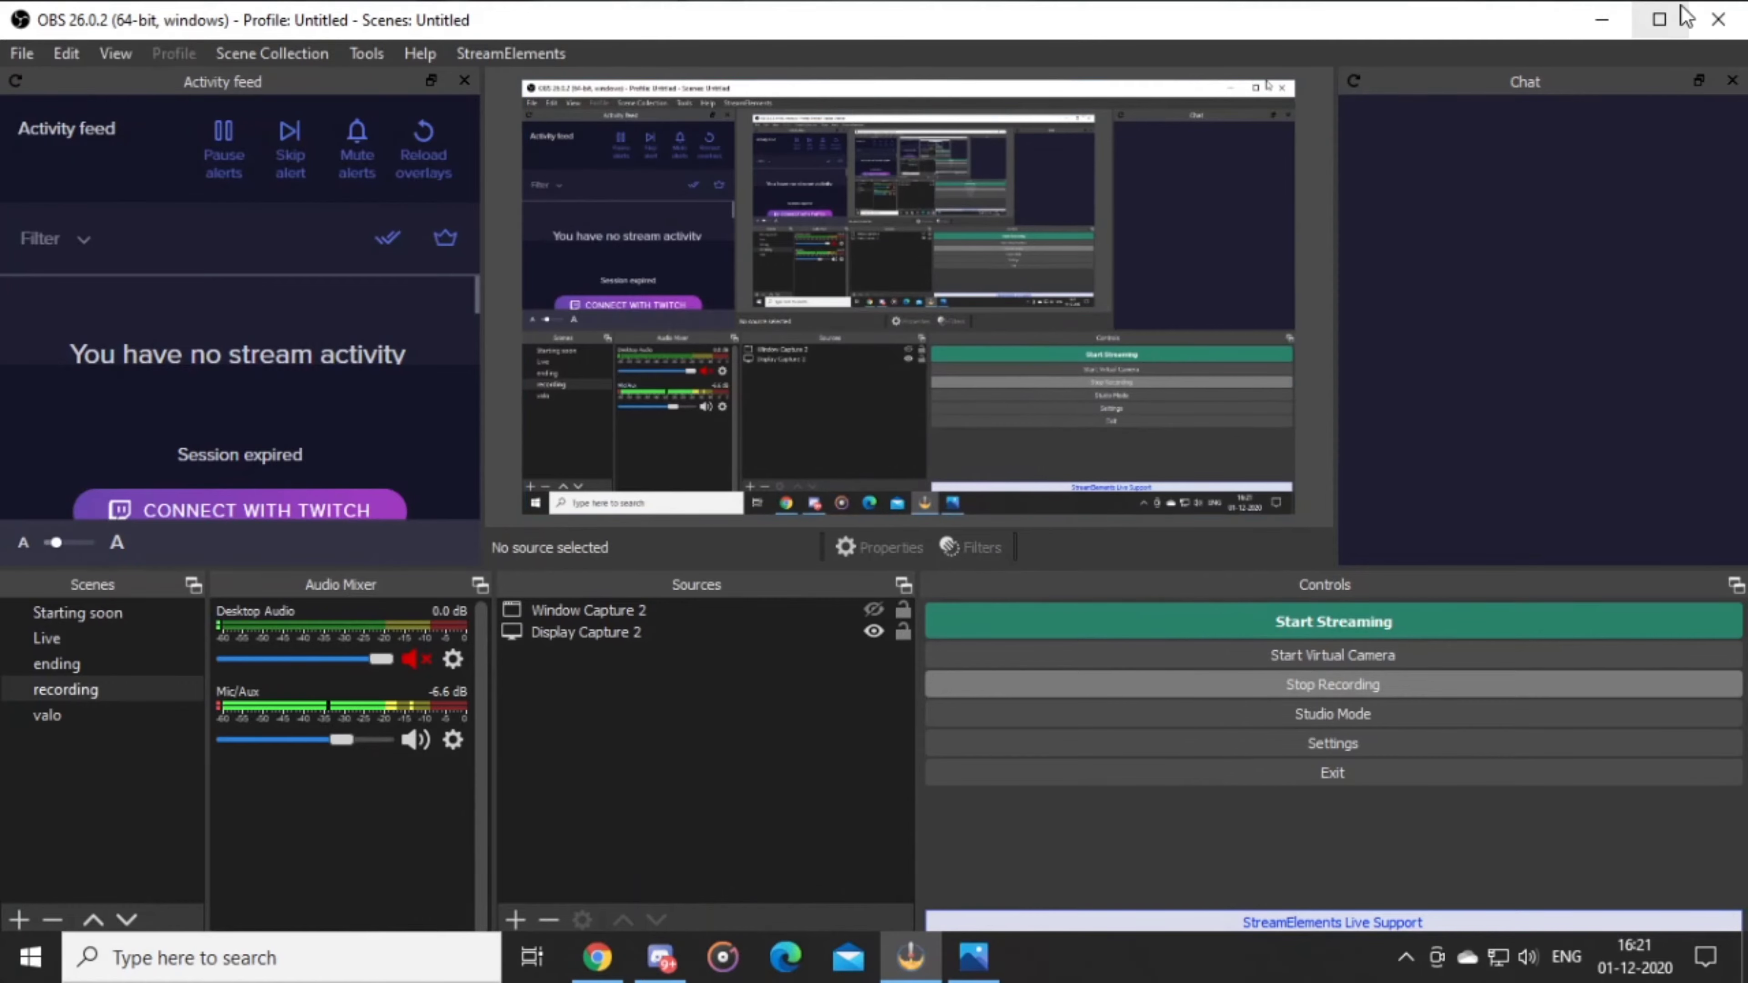
click(1603, 21)
double_click(47, 152)
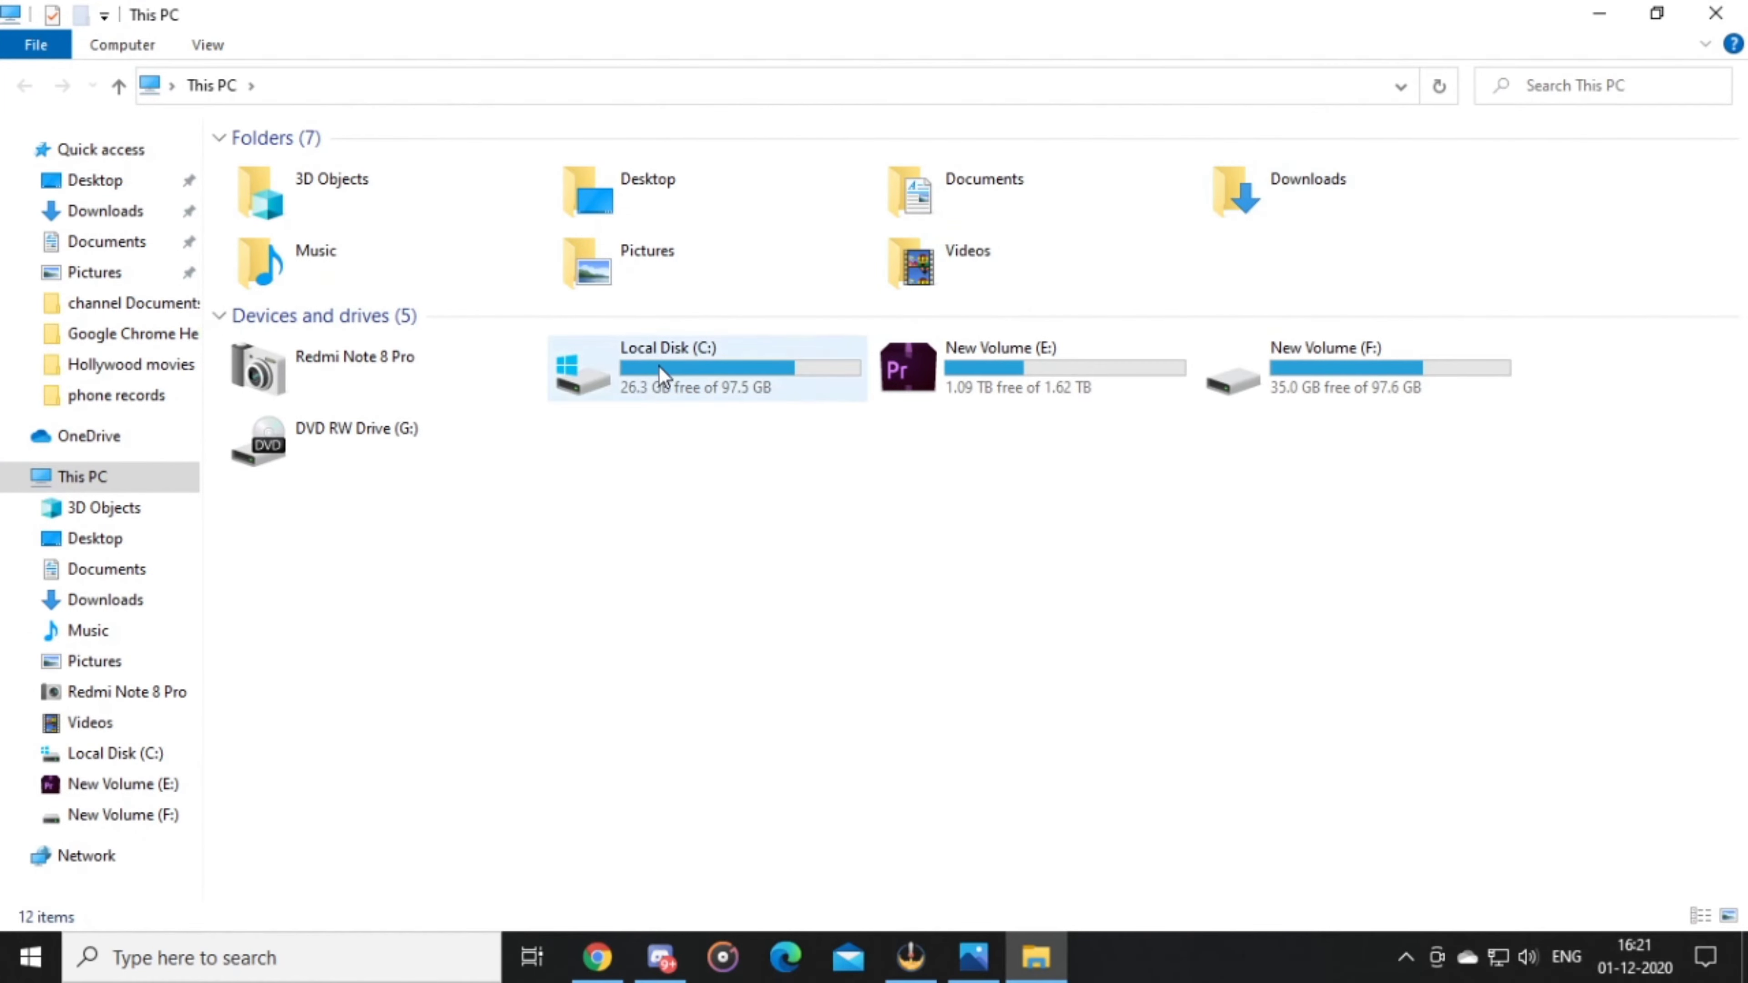
double_click(1338, 204)
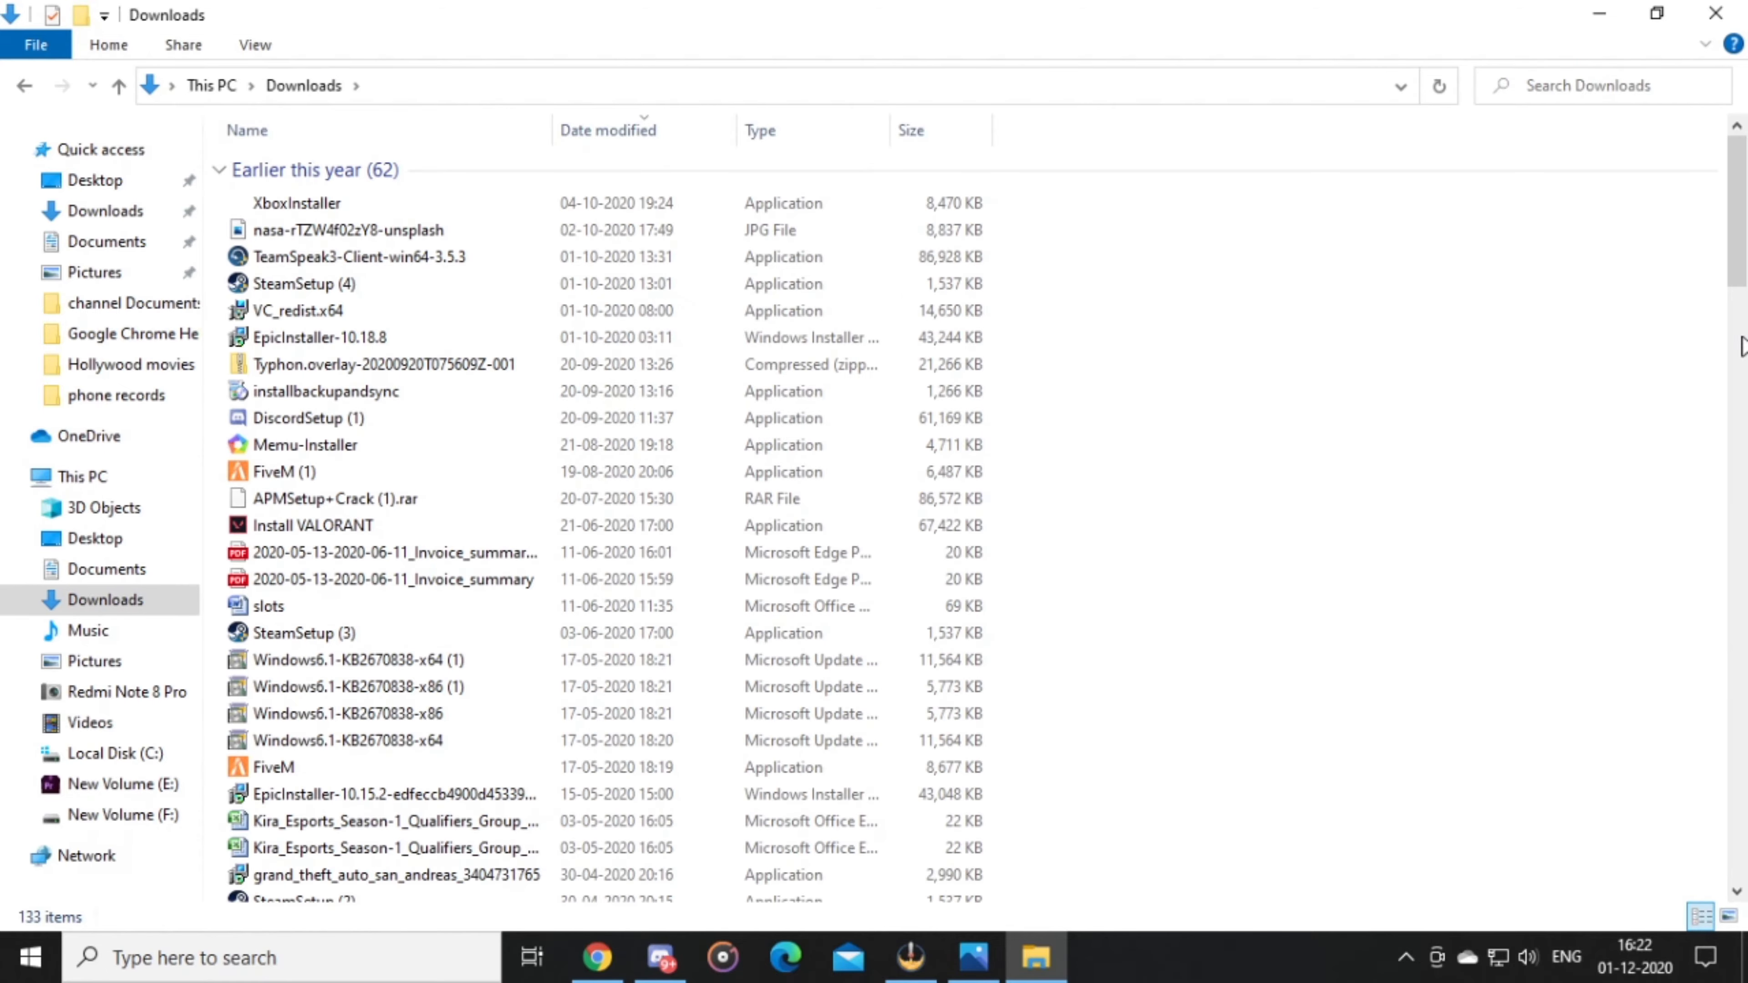
Move the six consecutive items from the Mirror archive through the Crack folder out of Downloads onto the desktop
click(1657, 13)
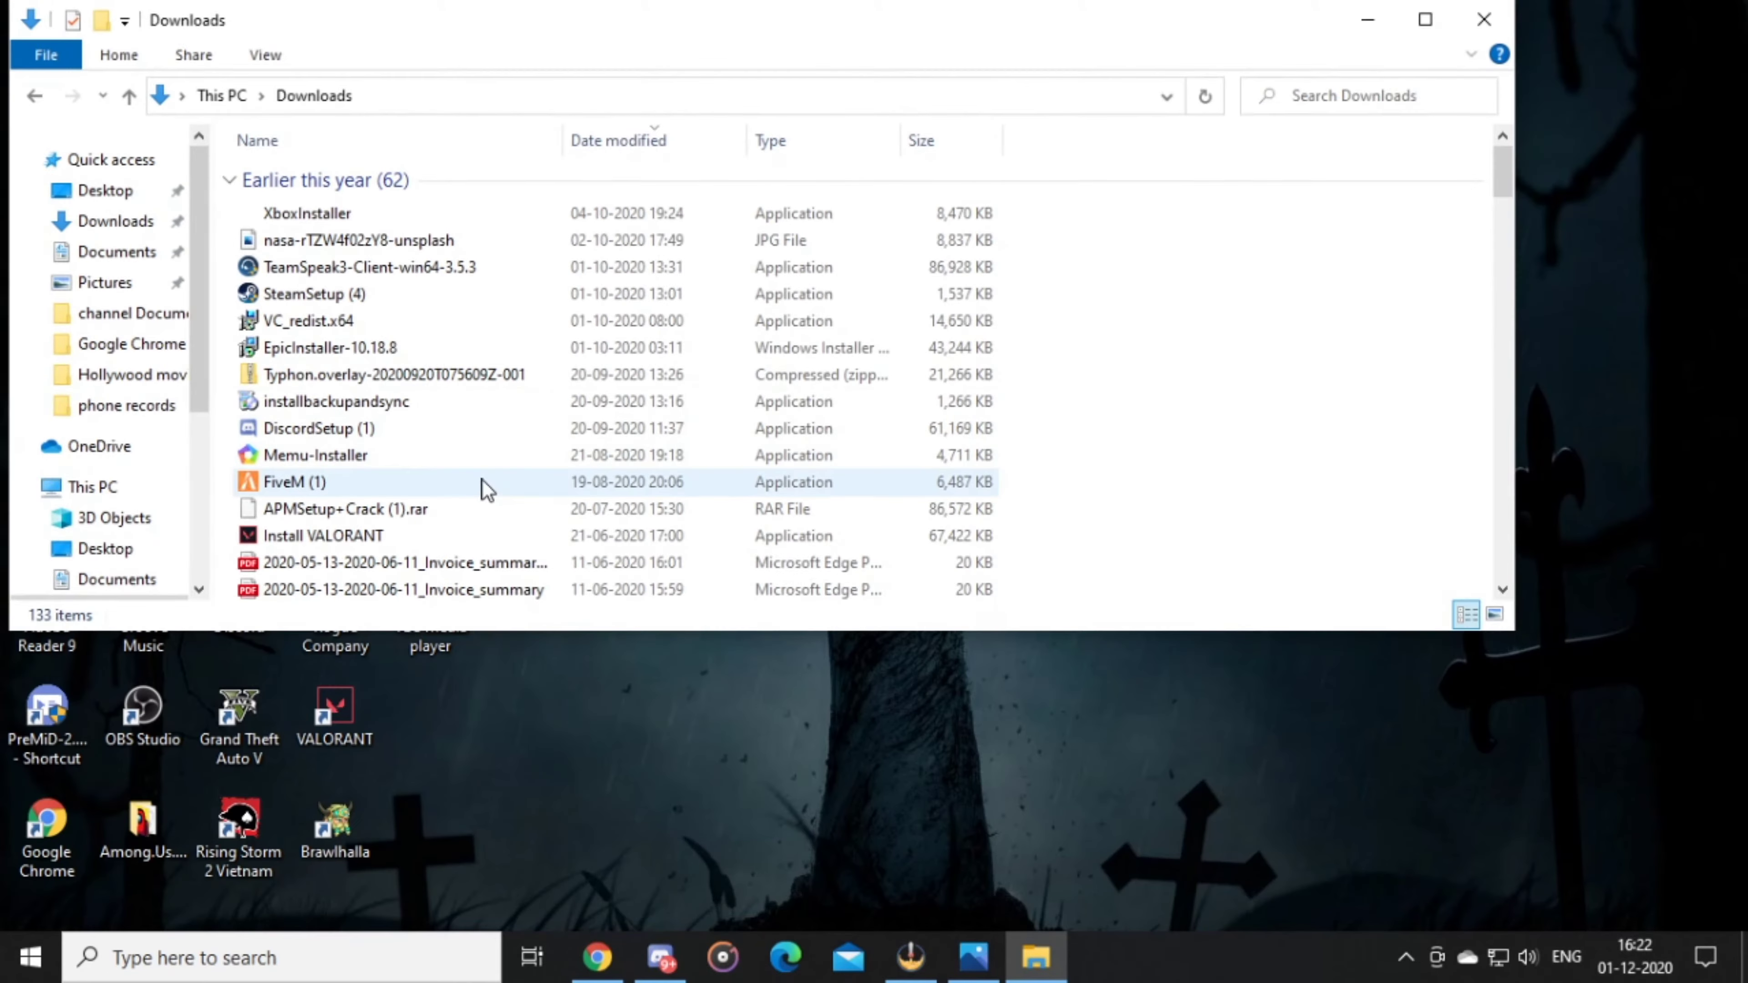
drag(1502, 166, 1500, 328)
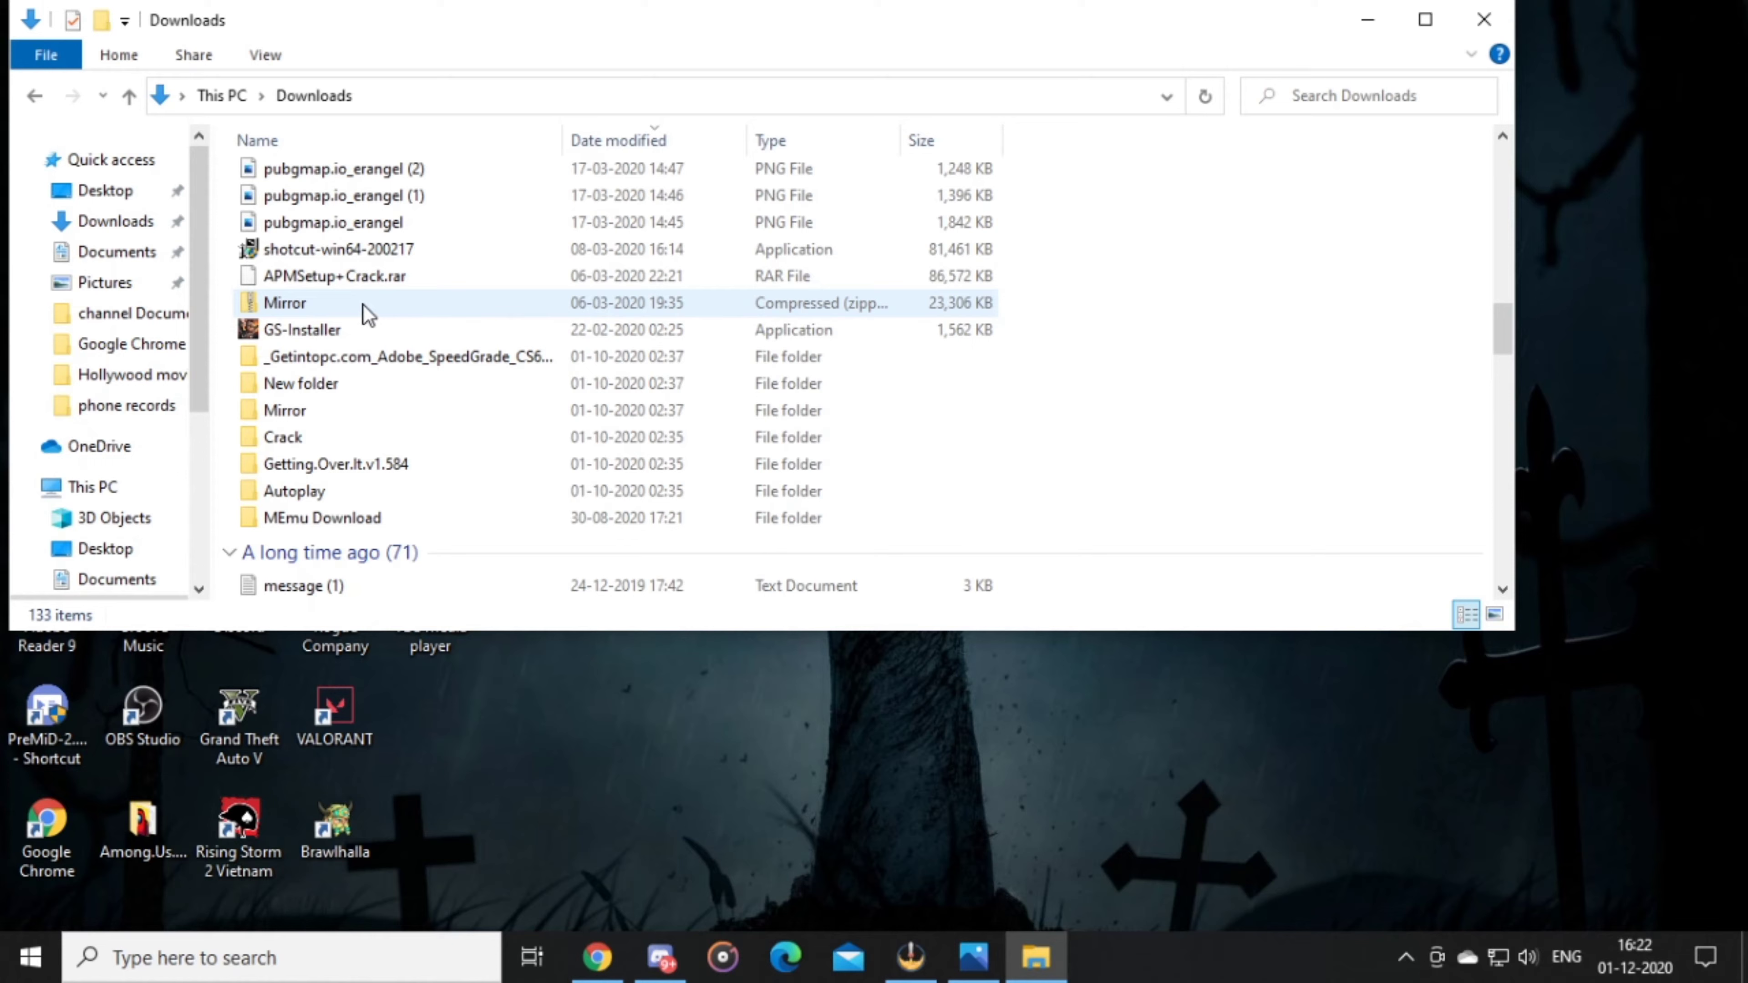
mouse_move(351, 311)
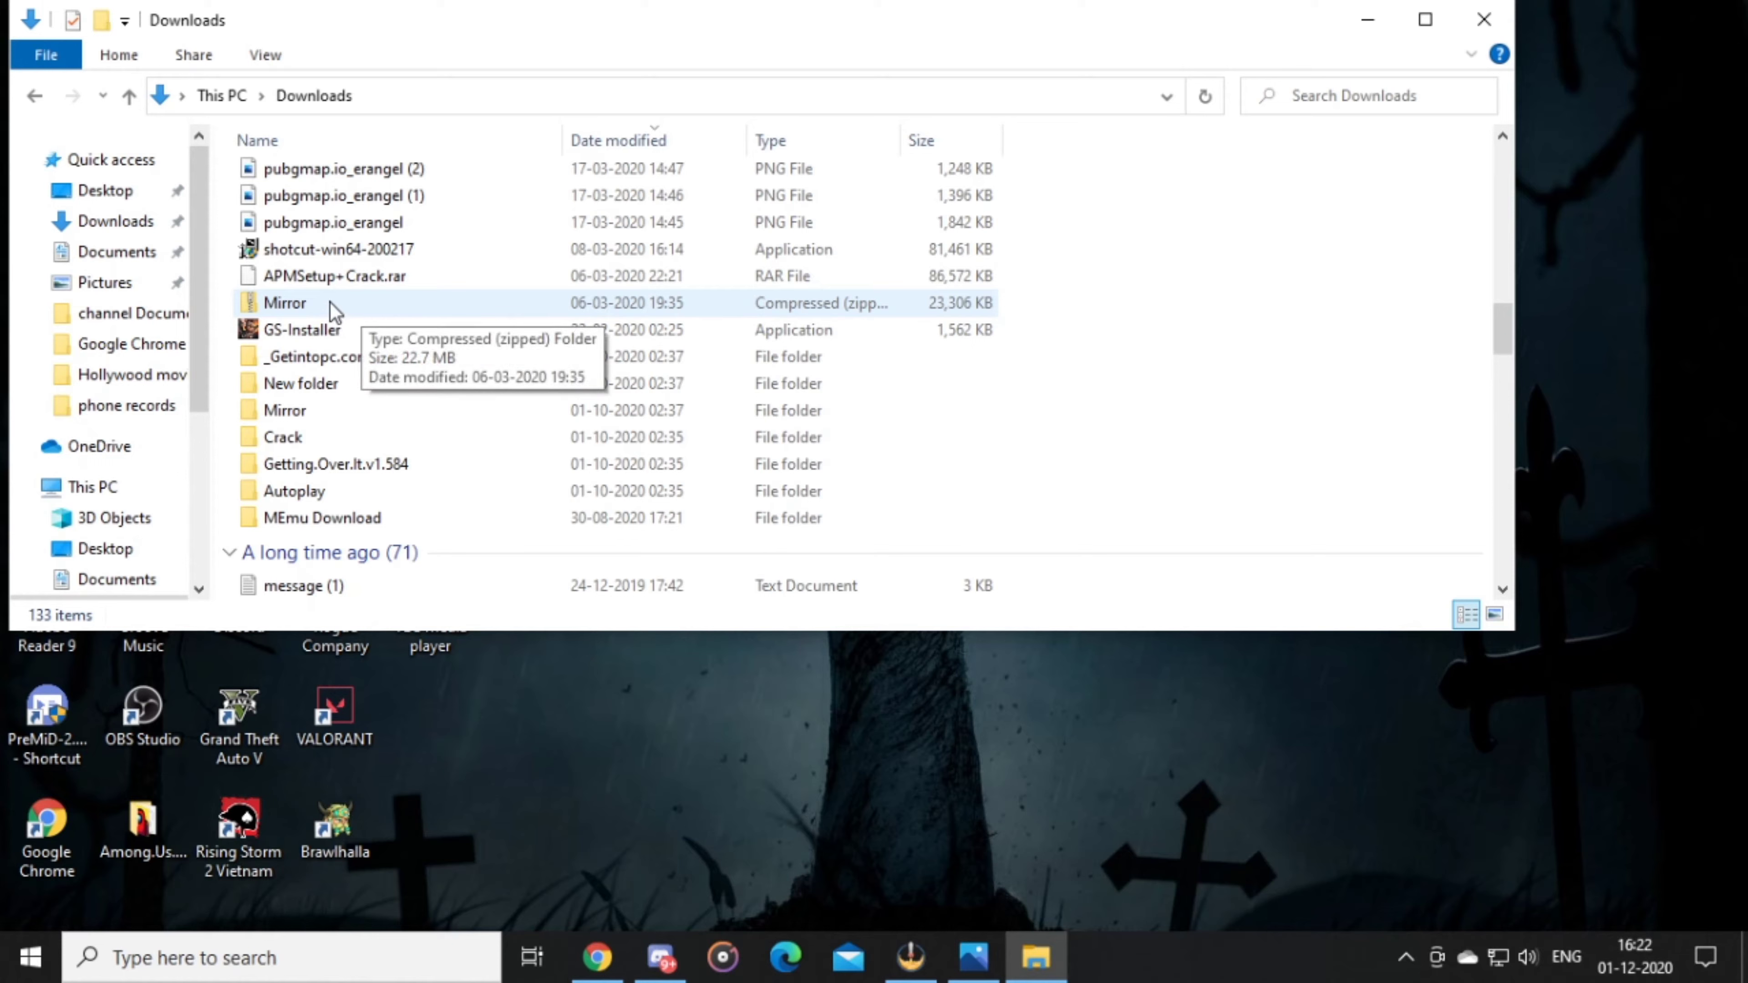
drag(330, 304, 468, 437)
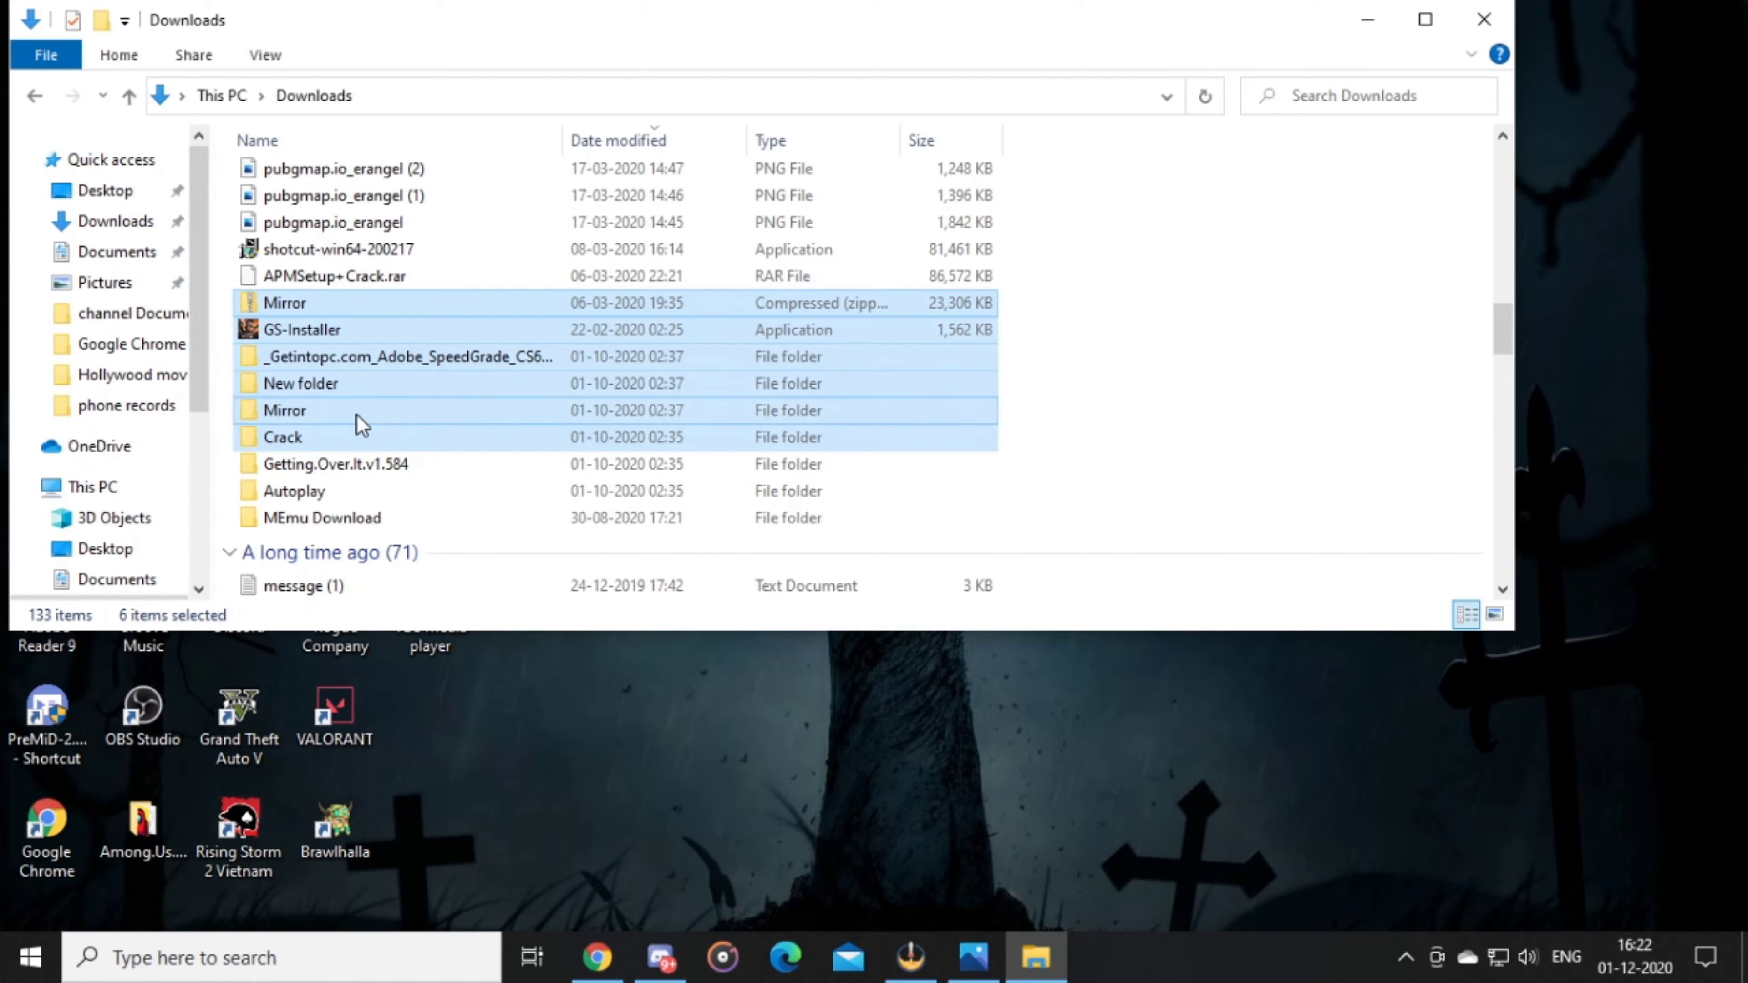
drag(329, 436, 510, 740)
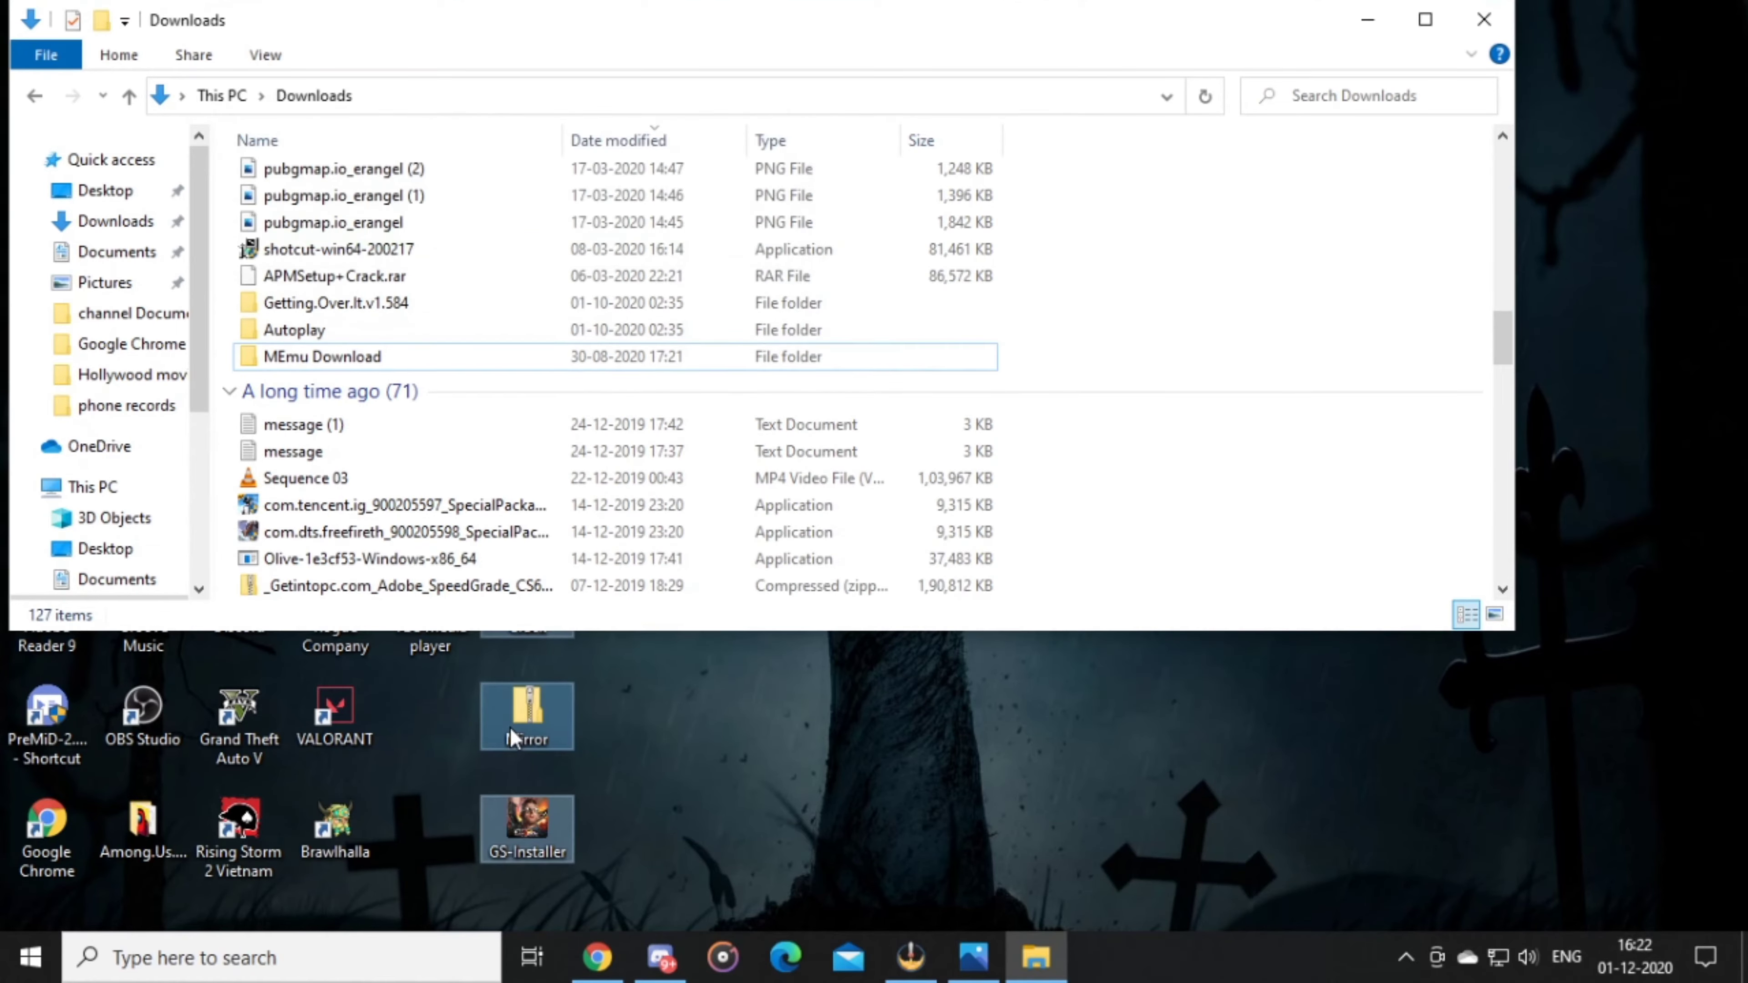
click(1484, 19)
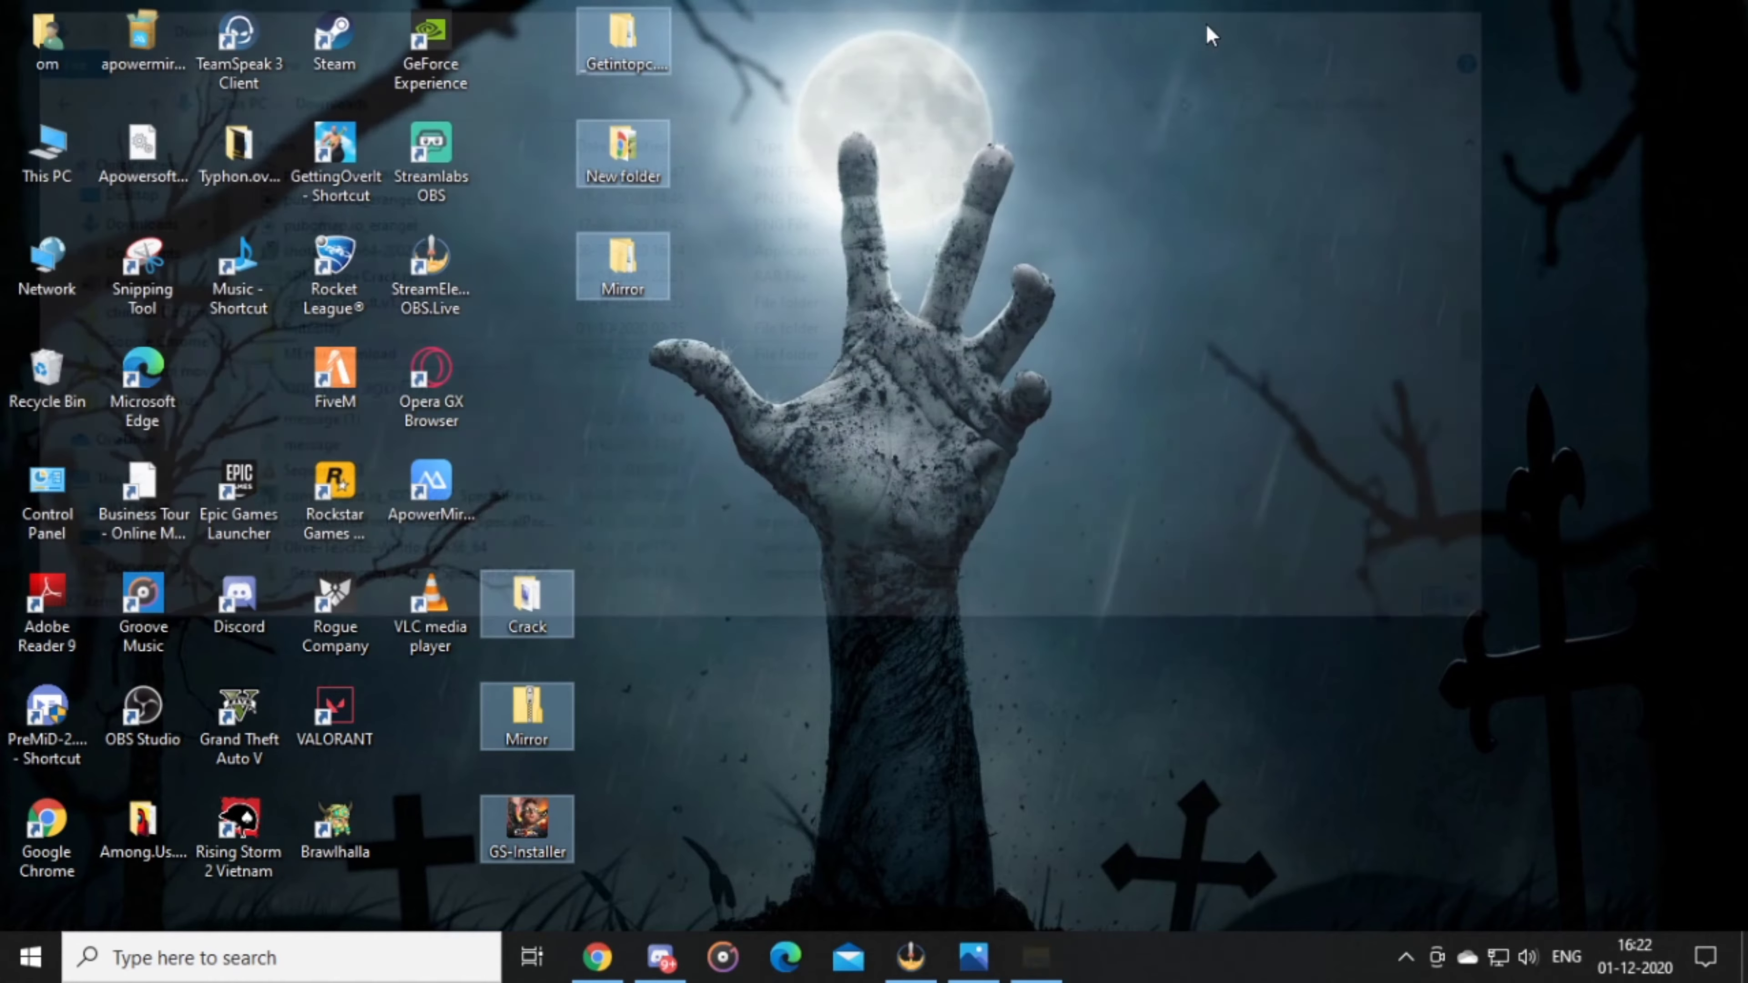
click(865, 478)
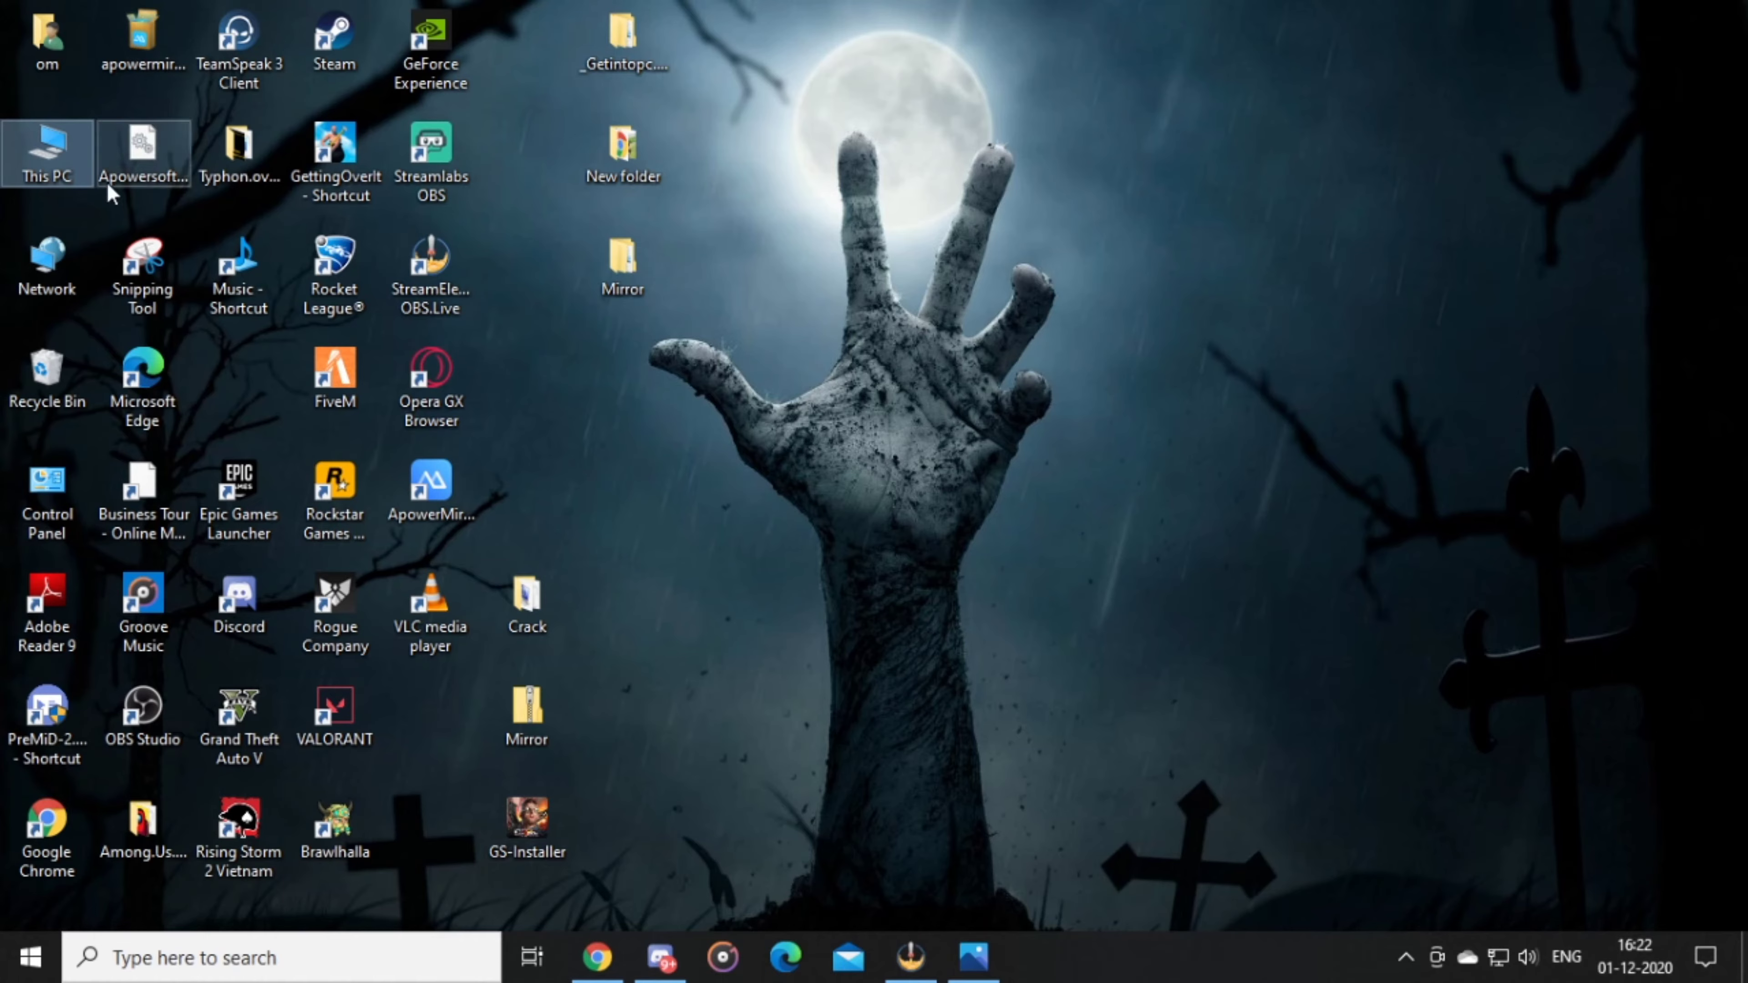
Locate the extracted Mirror folder in the Desktop folder using File Explorer
double_click(69, 163)
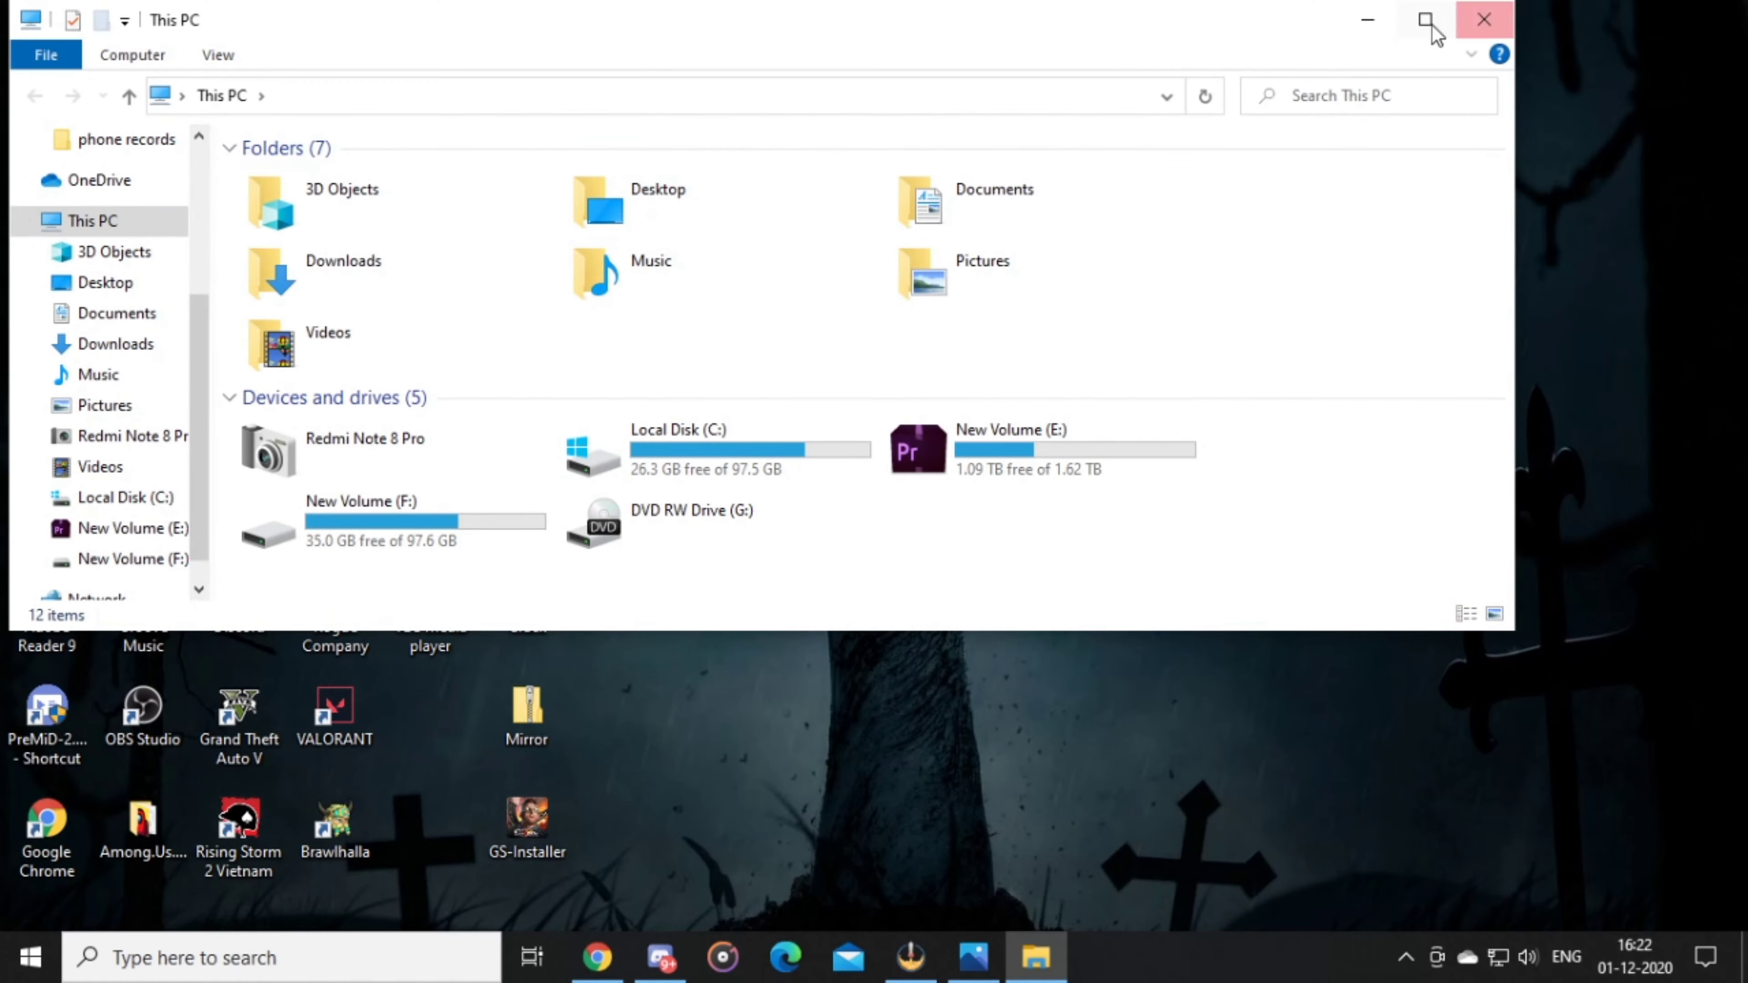
click(1432, 26)
double_click(715, 203)
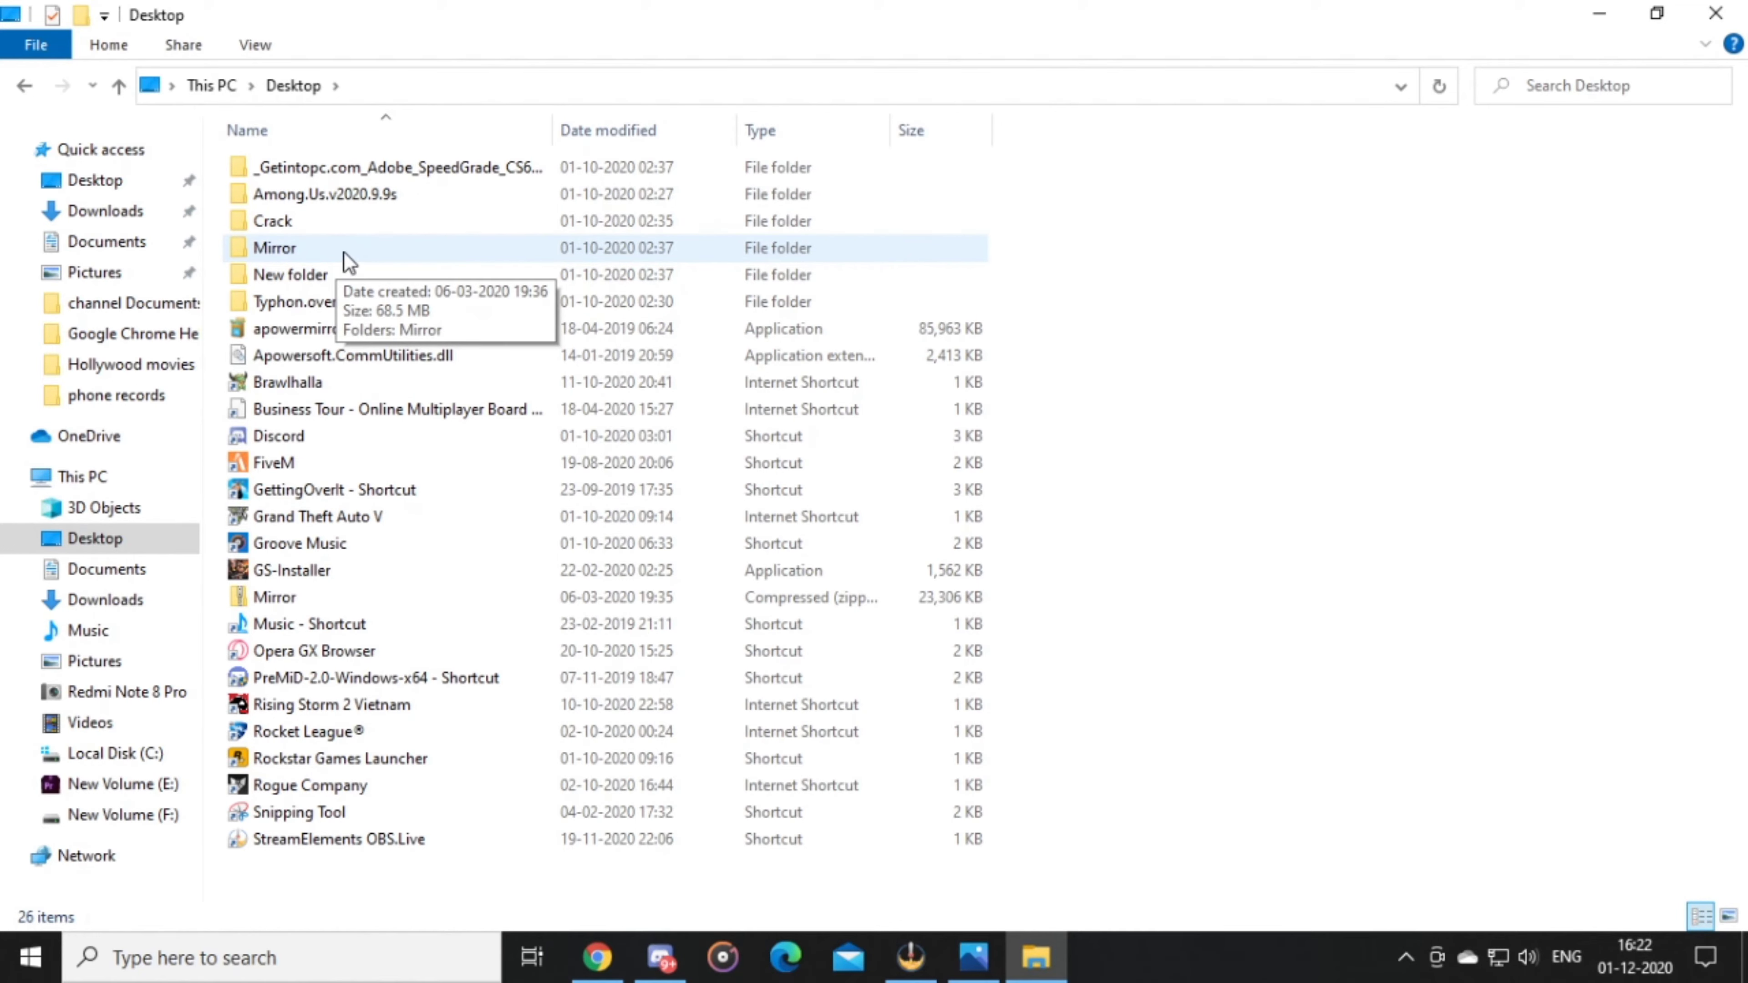
Open the Mirror folder on Local Disk (C:) and run the Mirror batch file to start the phone mirroring
click(26, 87)
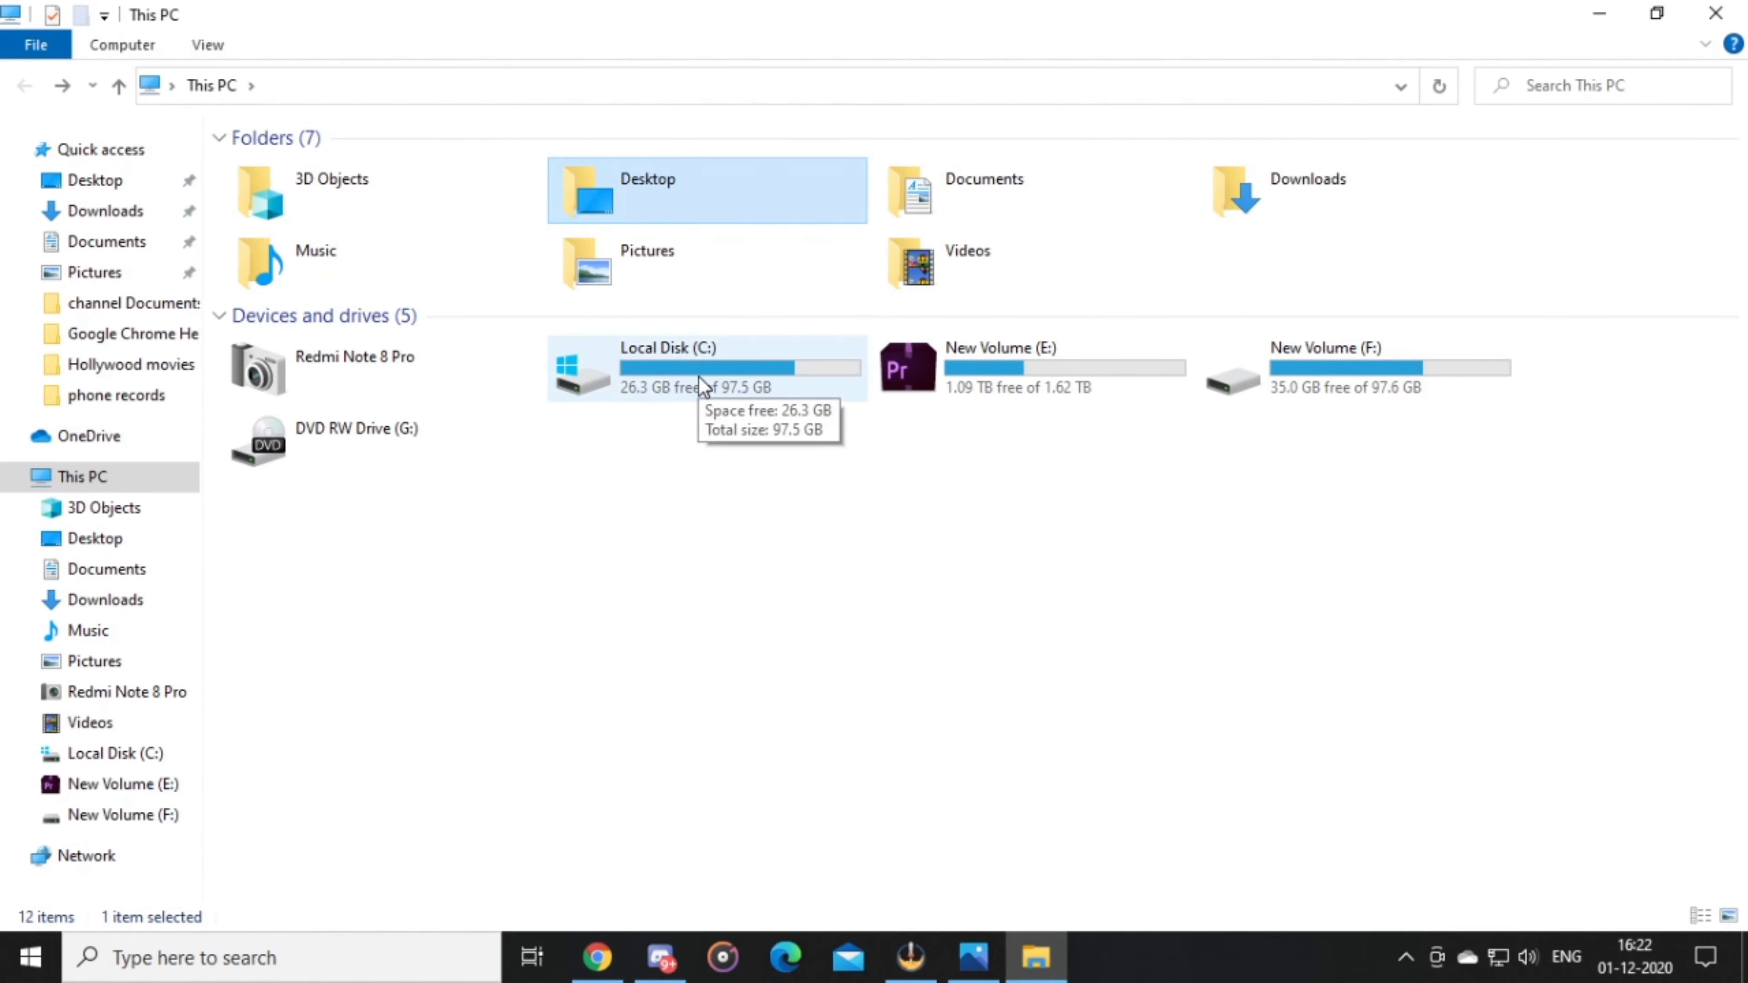
double_click(698, 376)
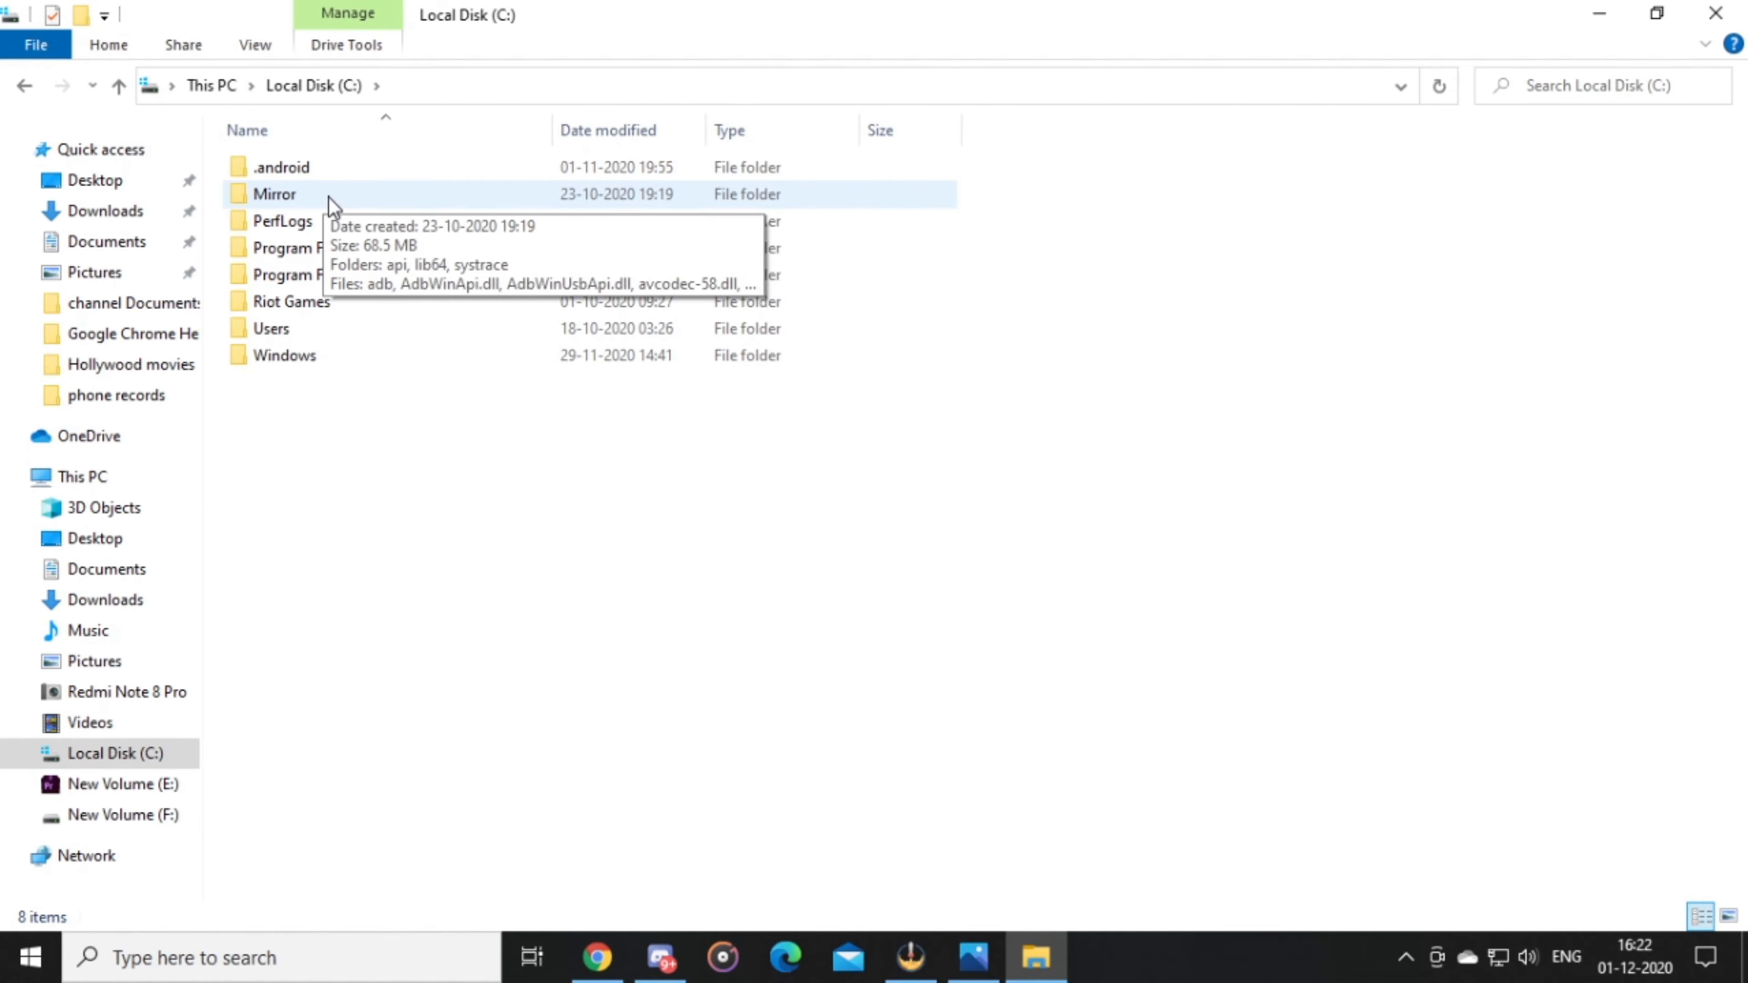
click(330, 199)
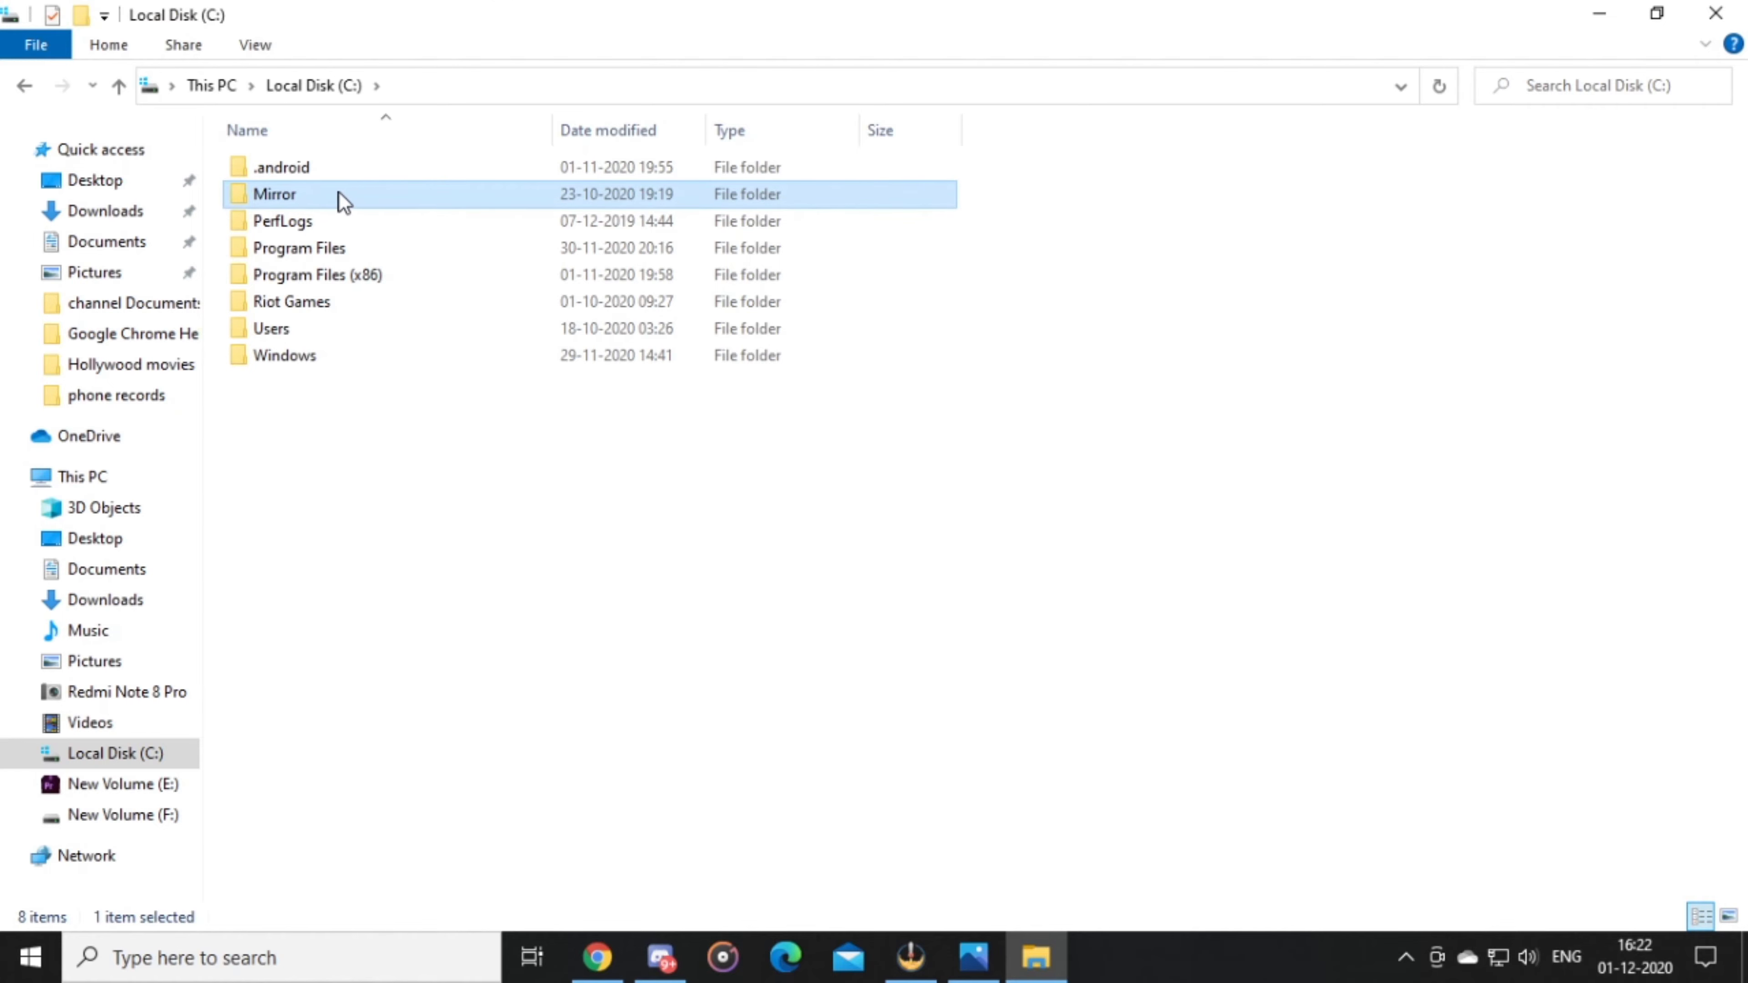
double_click(342, 202)
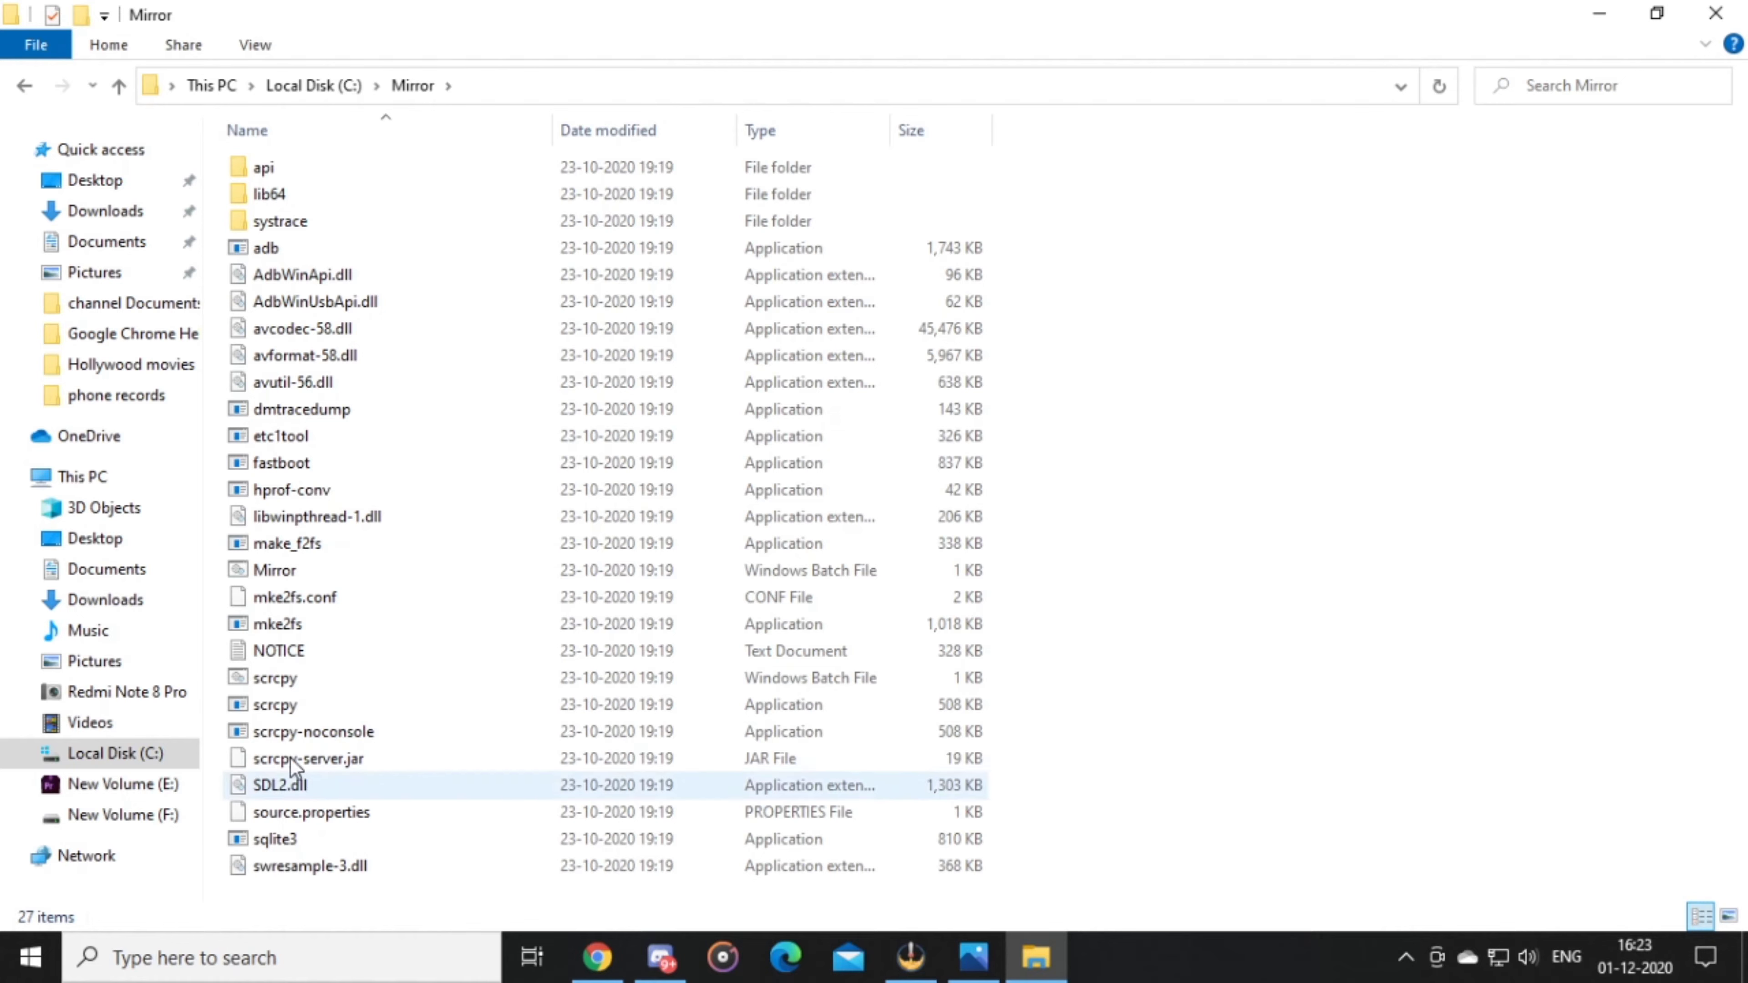
double_click(353, 573)
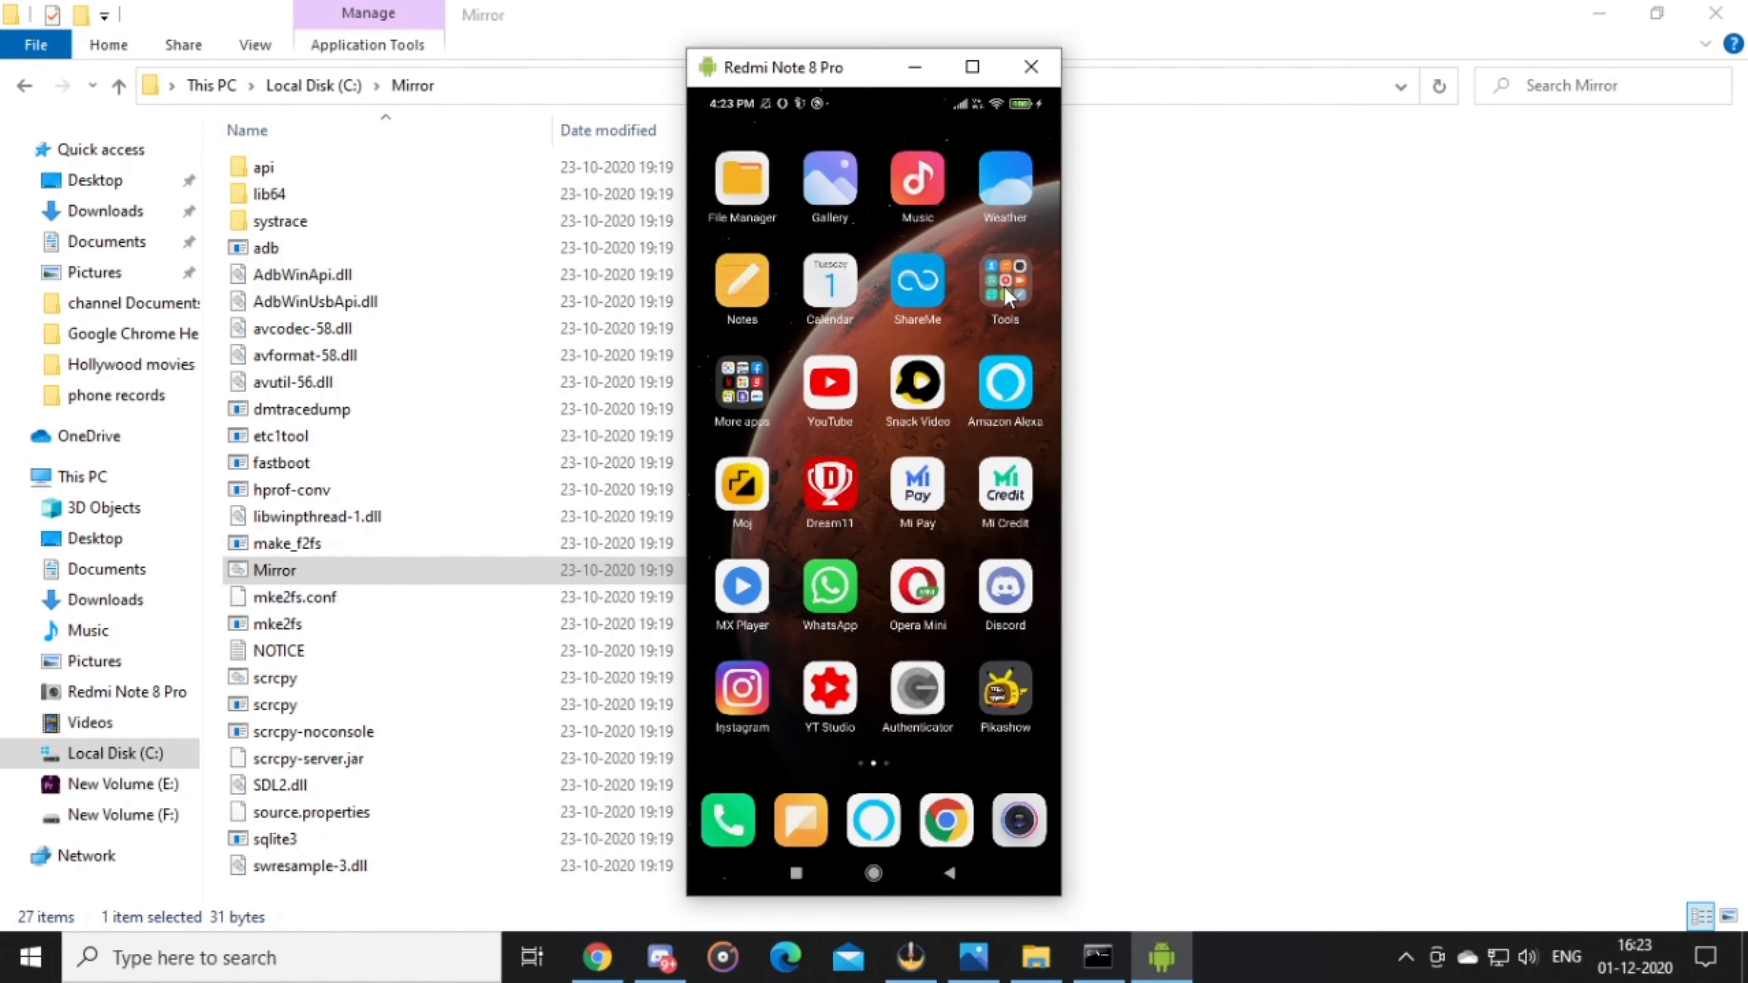
Test the phone mirror by opening and closing the notification shade and paging through the home screens
scroll(1004, 296, down, 2)
key(alt+n)
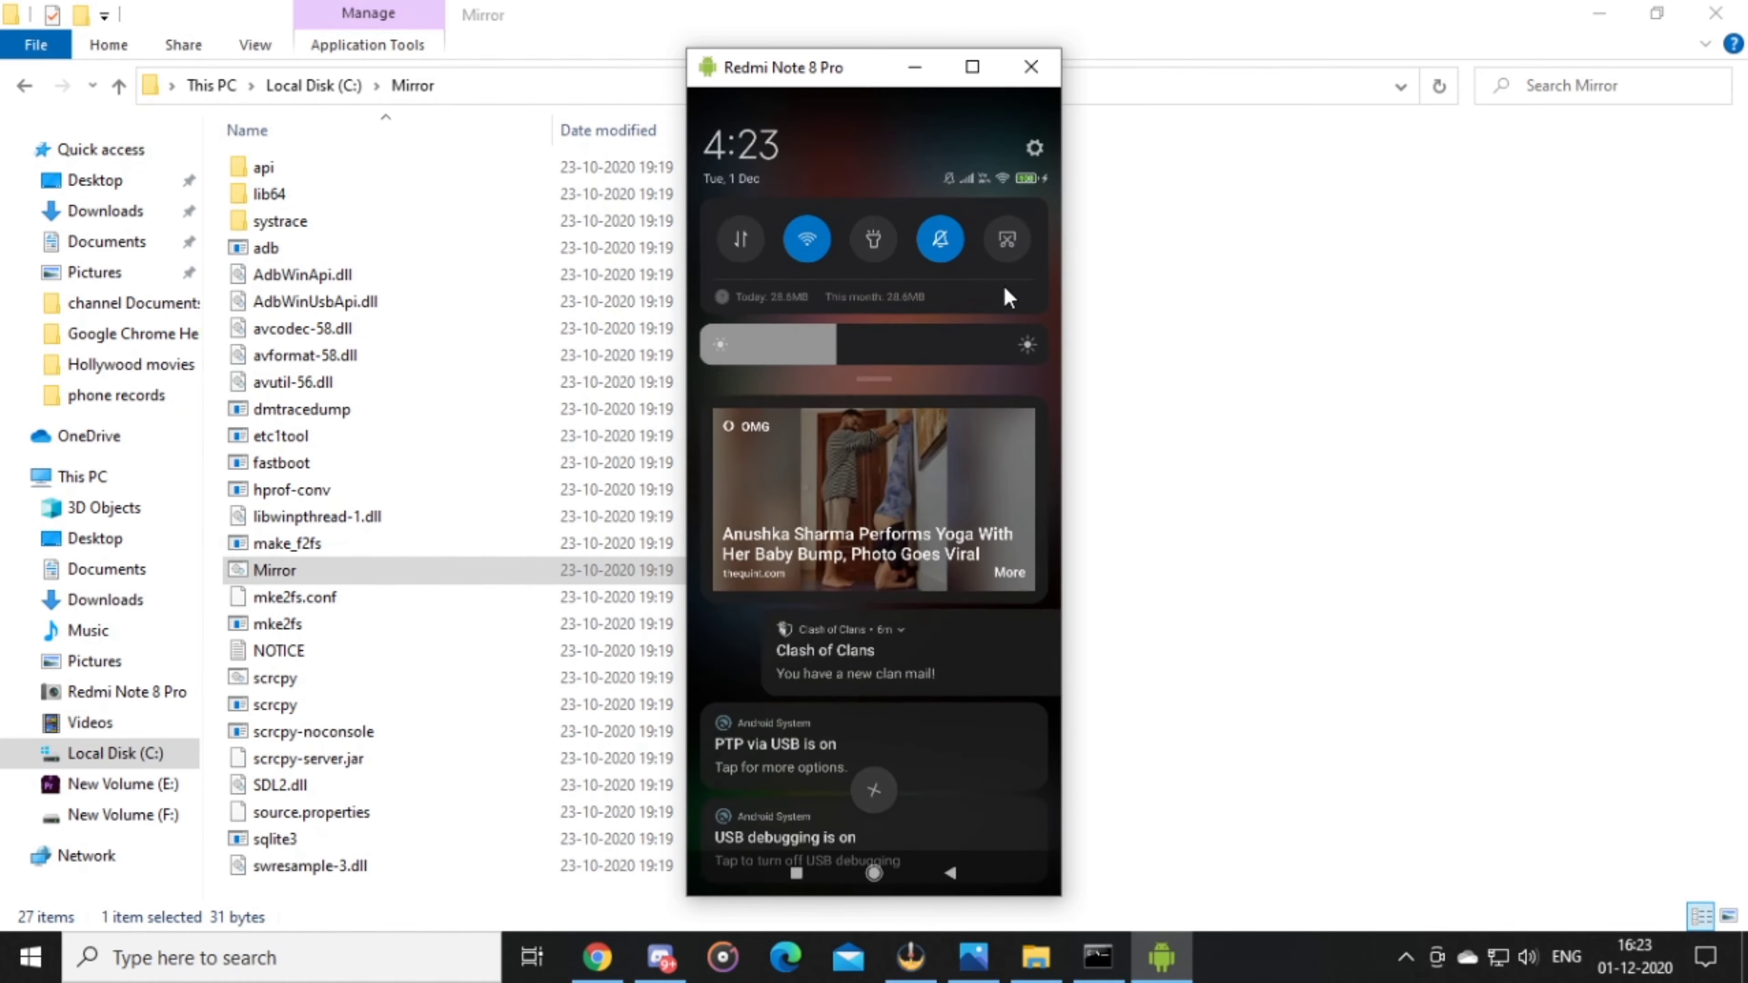
key(alt+shift+n)
scroll(1005, 296, down, 2)
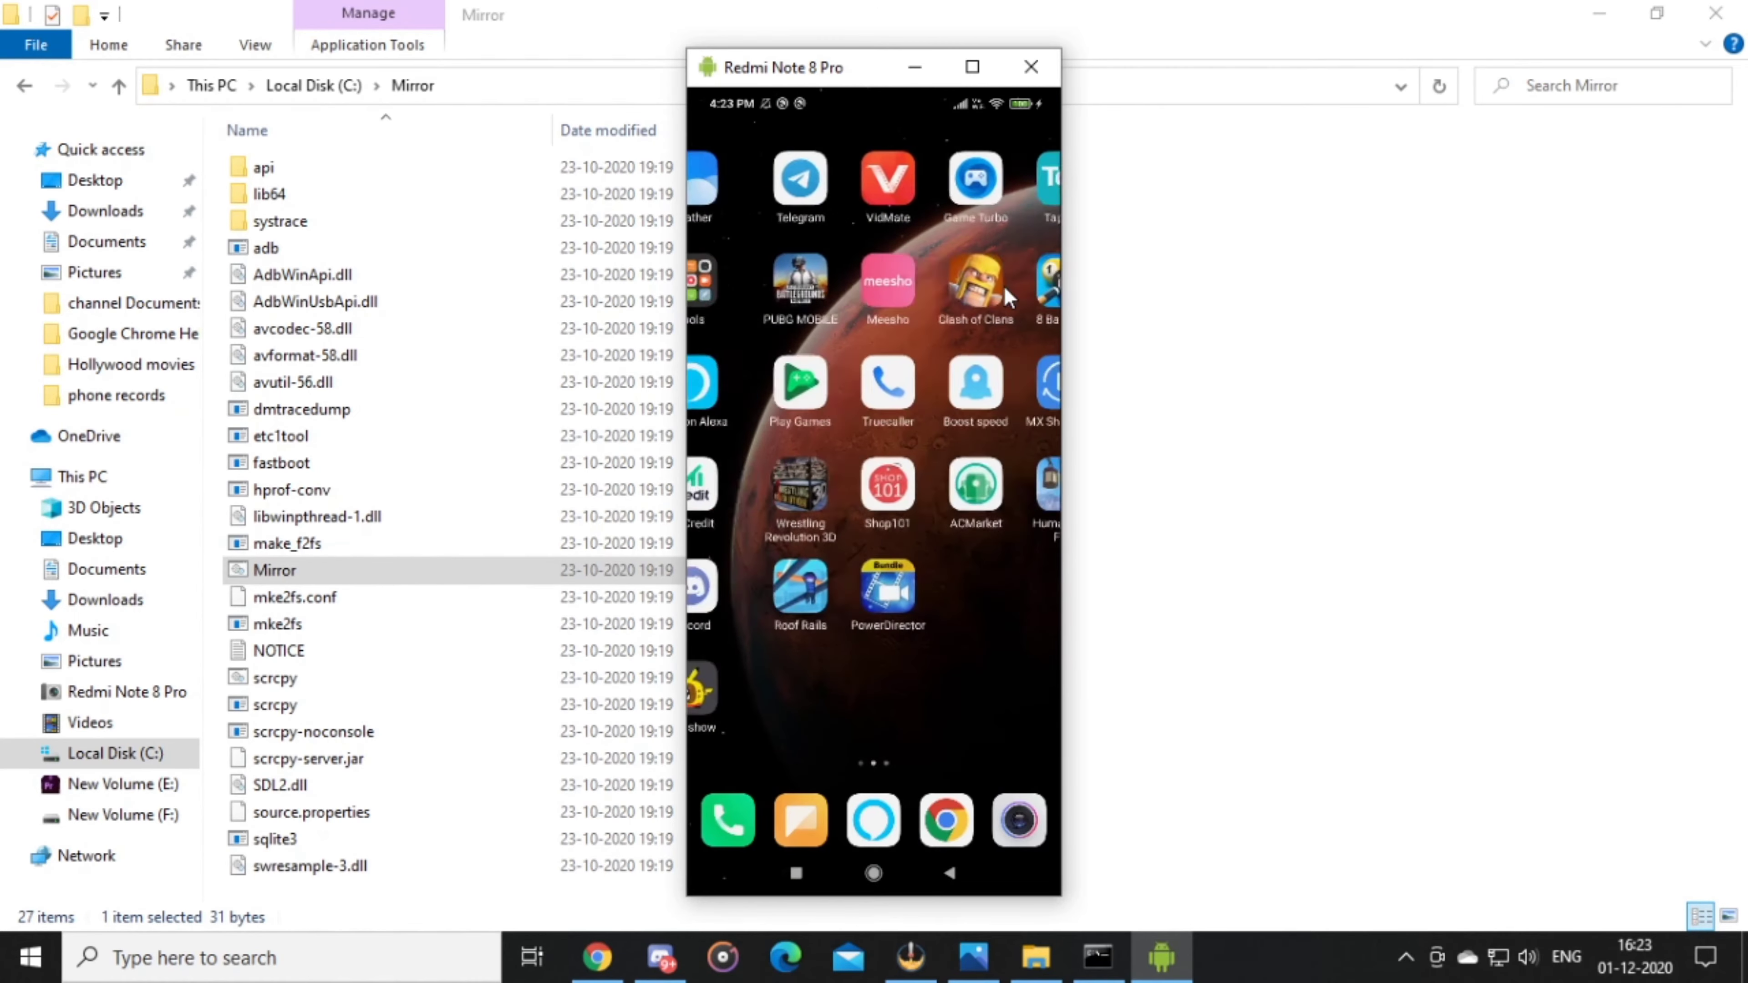
scroll(1005, 296, up, 2)
scroll(1005, 296, down, 2)
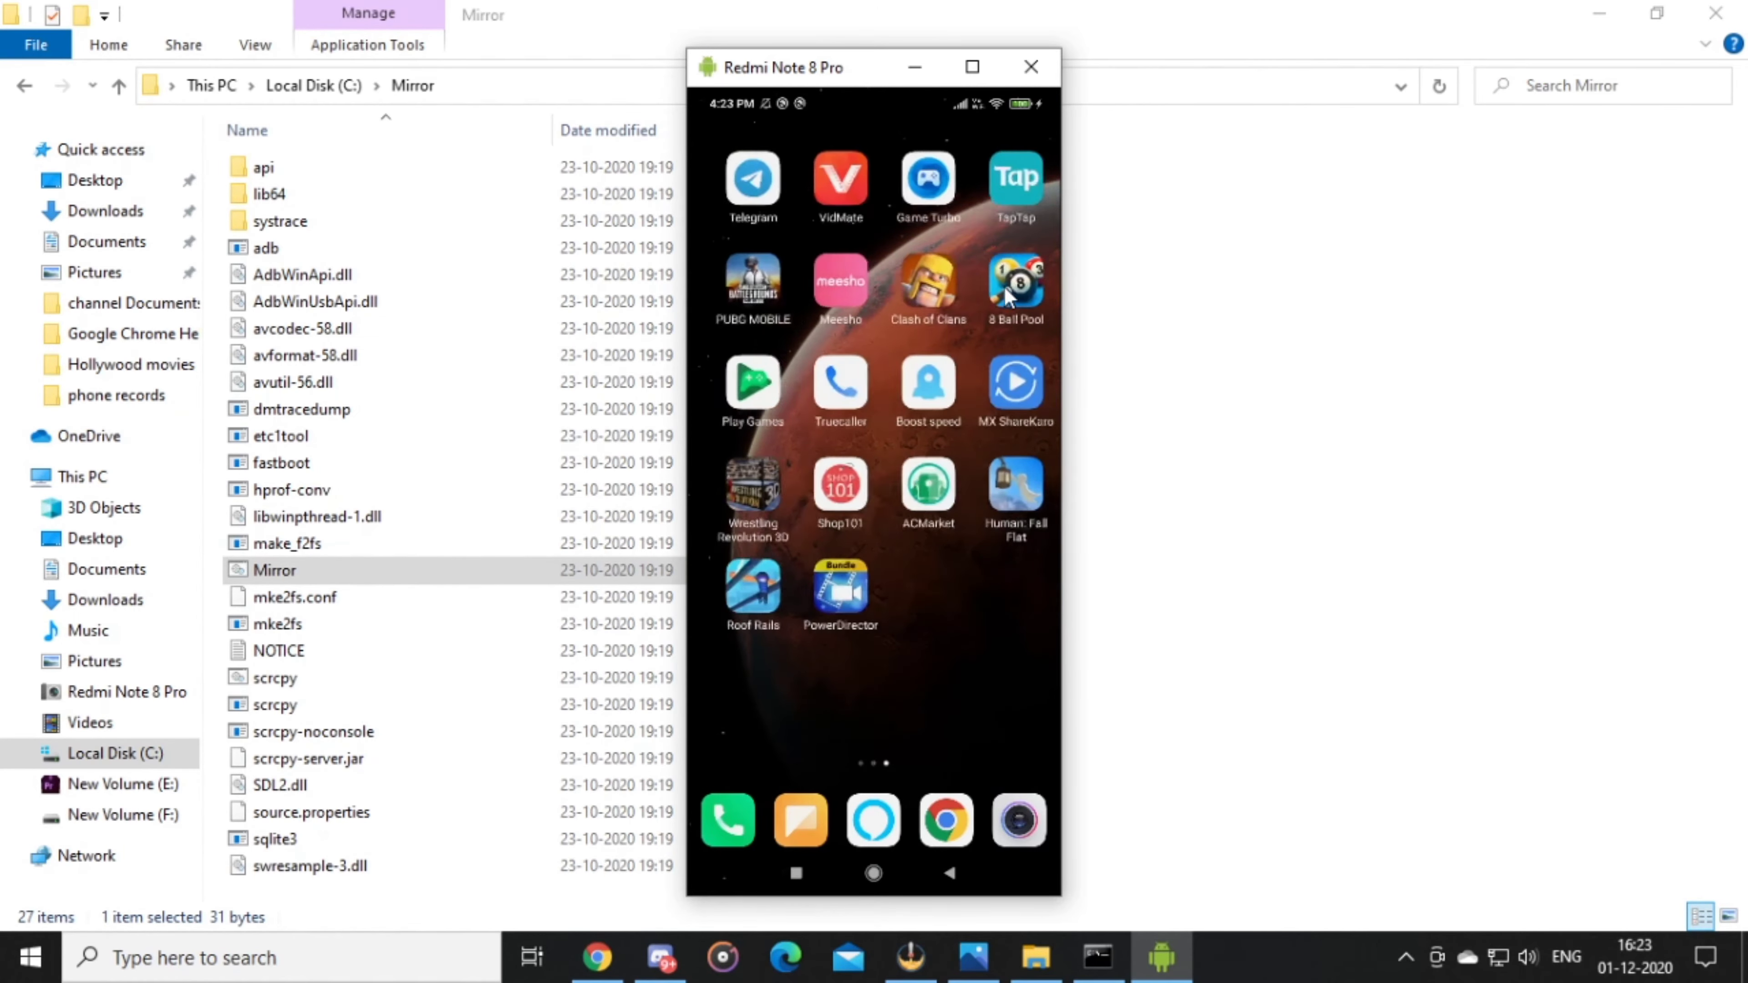
Launch PUBG MOBILE on the mirrored phone and maximize the mirror window
click(742, 279)
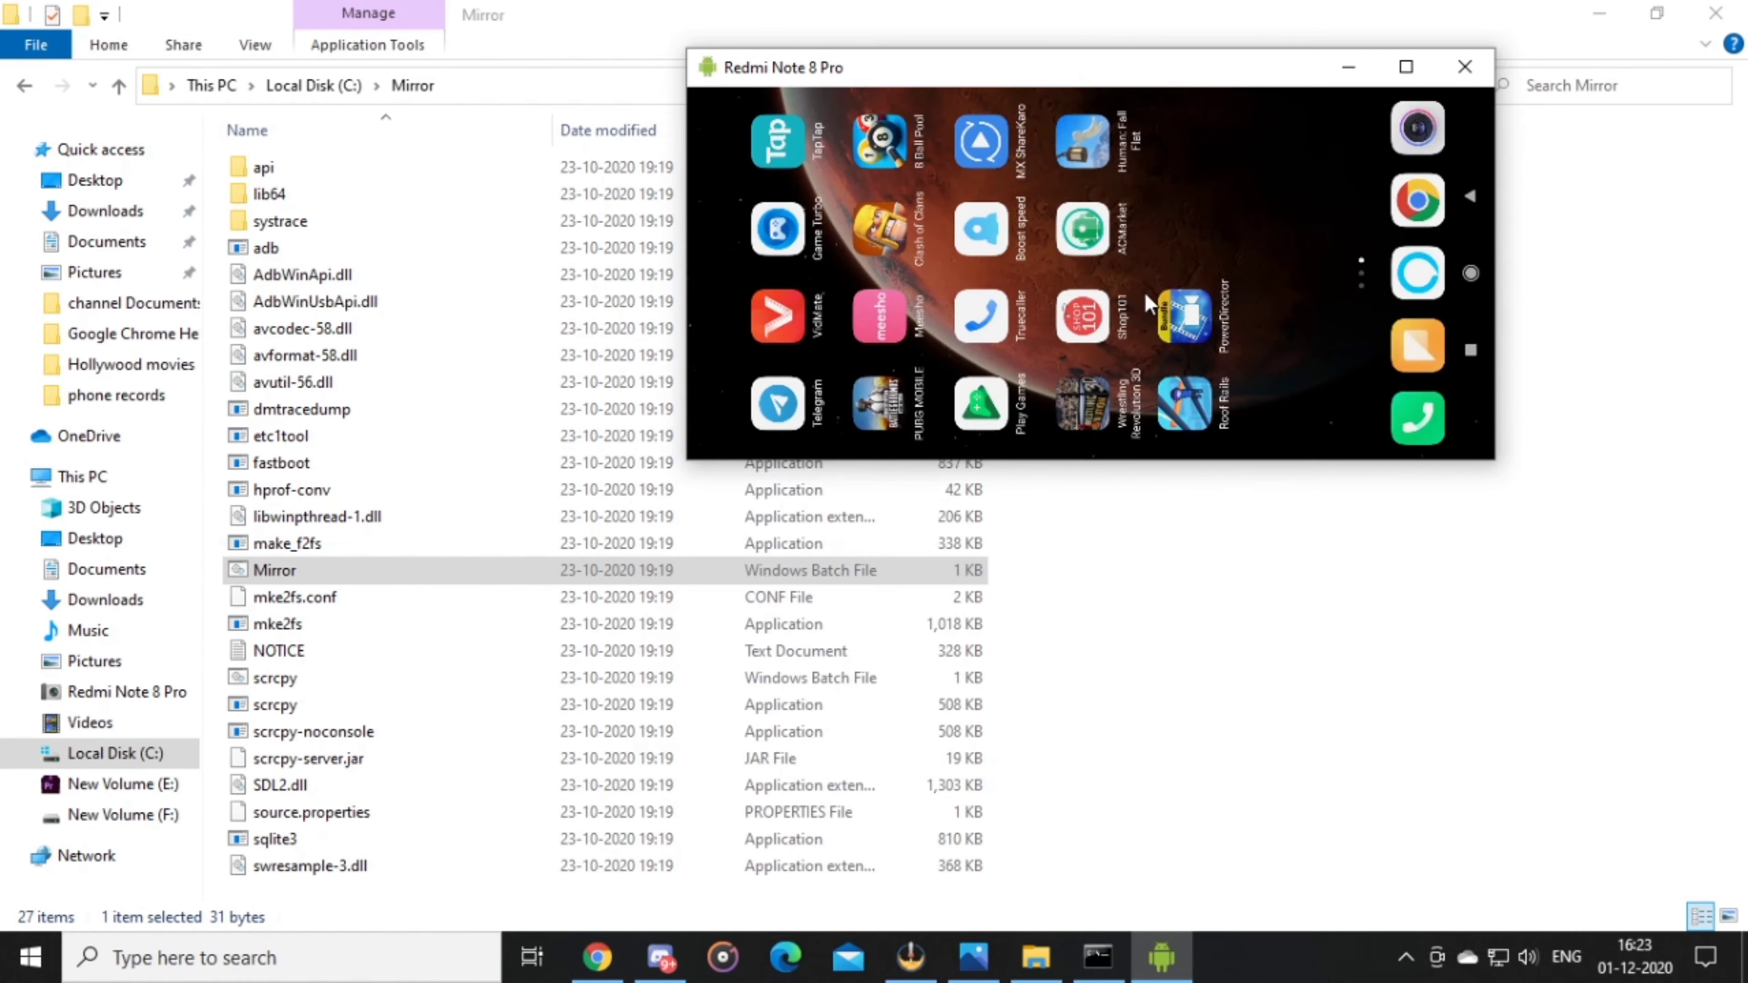
click(1406, 67)
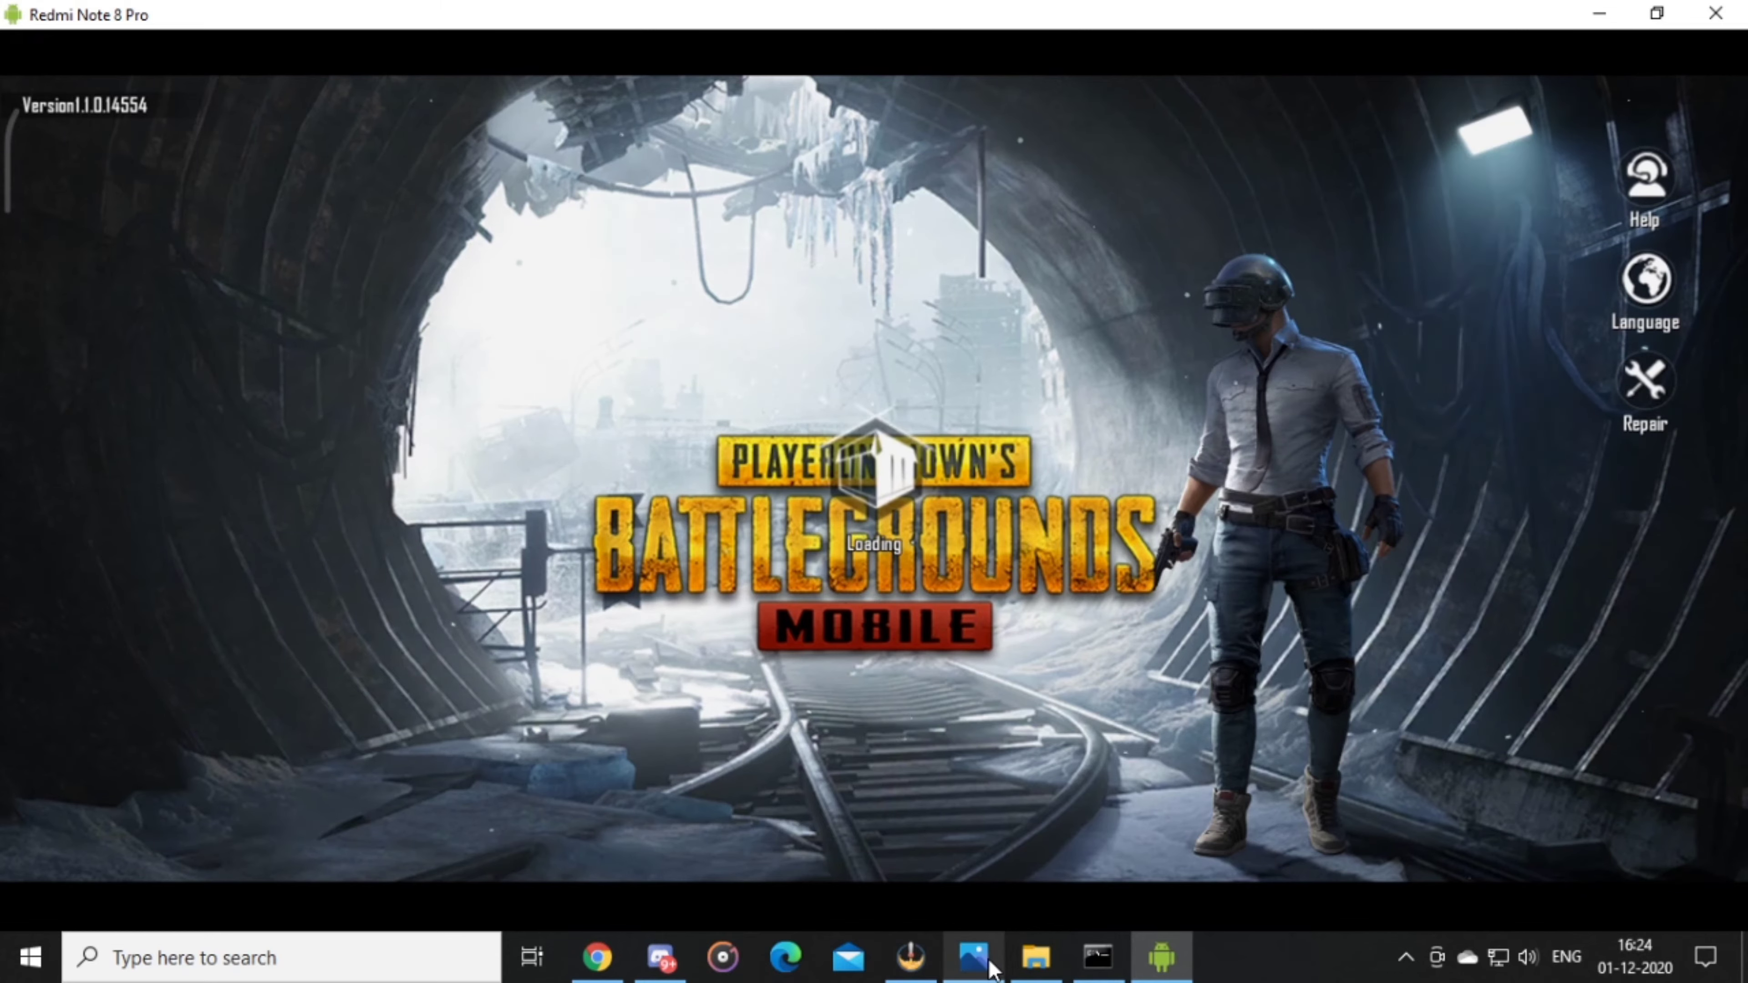
View the photo of the PC's audio jacks and bring up the recording devices in the Sound Control Panel
click(974, 958)
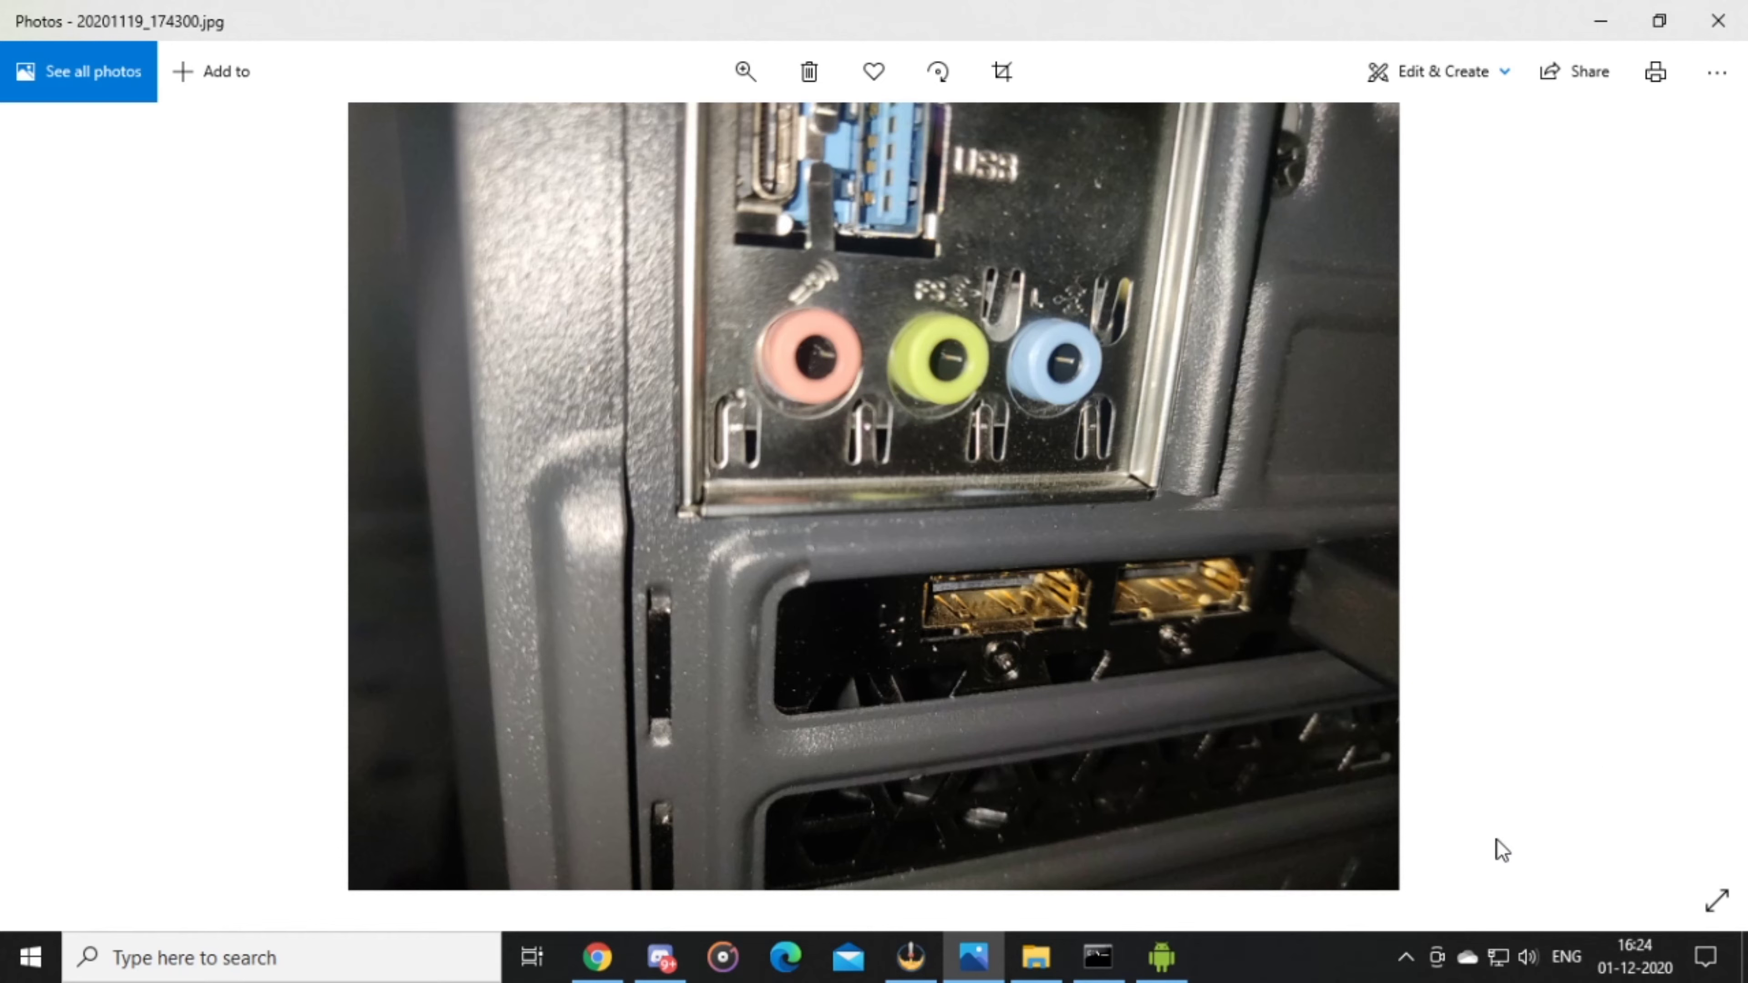
click(1528, 957)
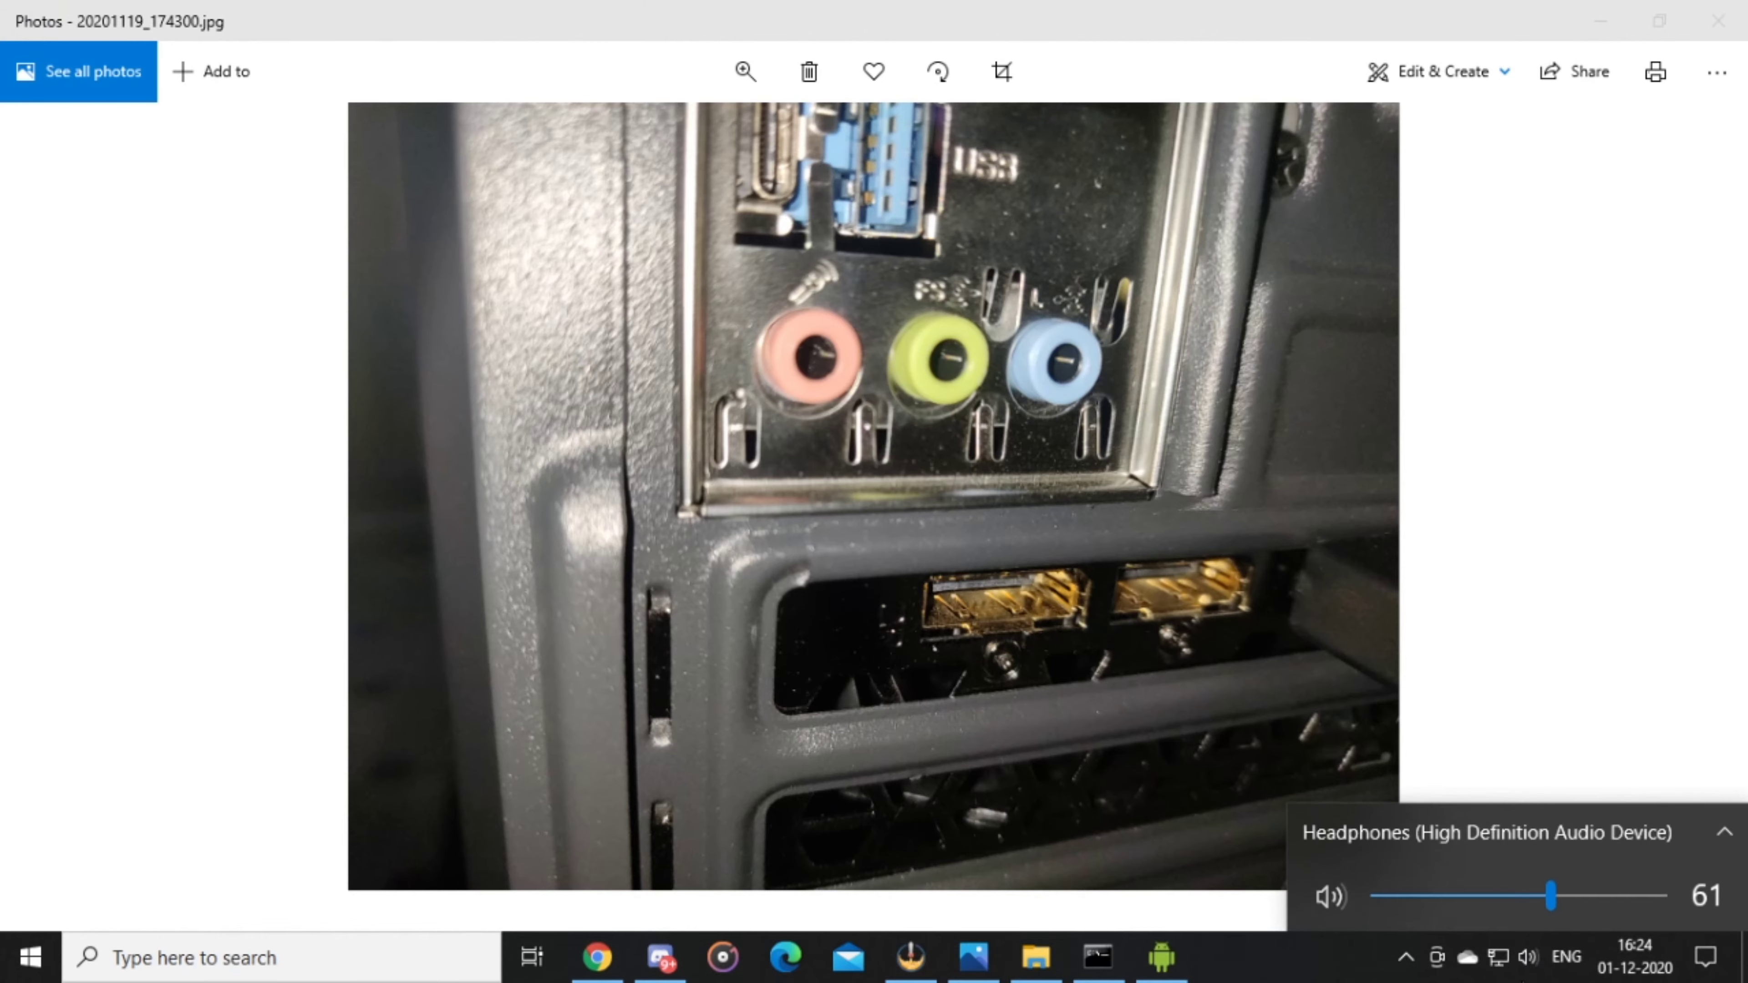
right_click(1527, 958)
click(1524, 769)
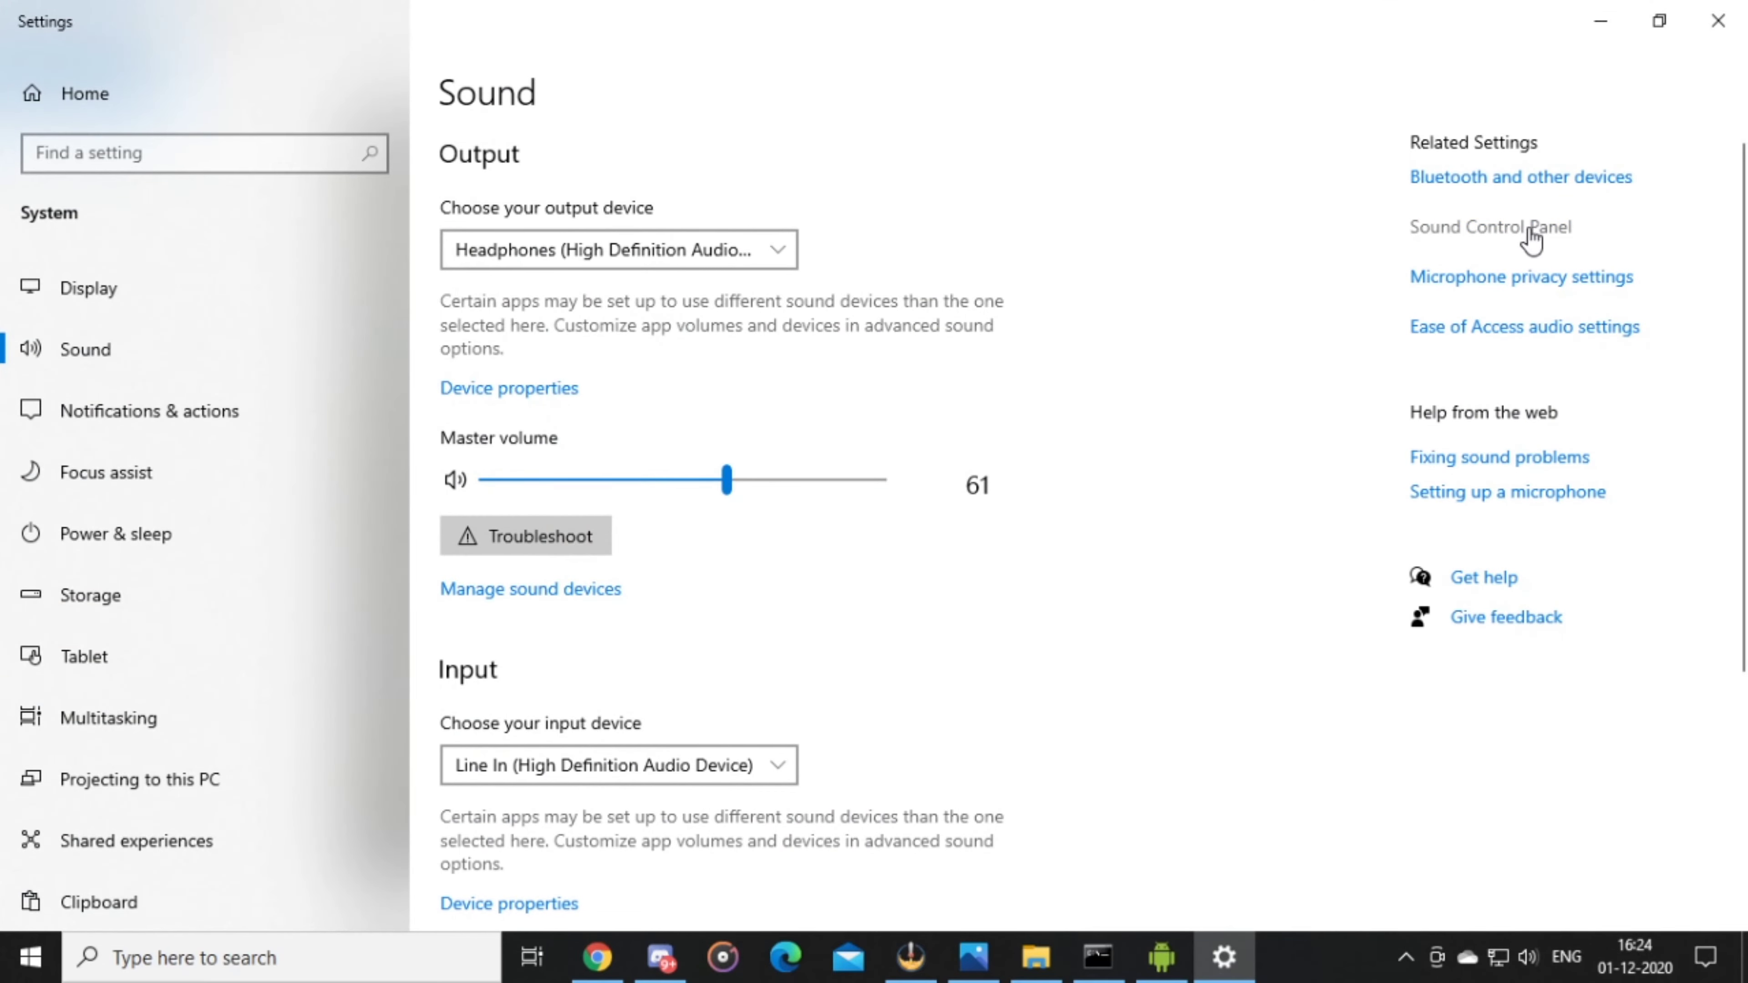
click(1531, 230)
click(260, 205)
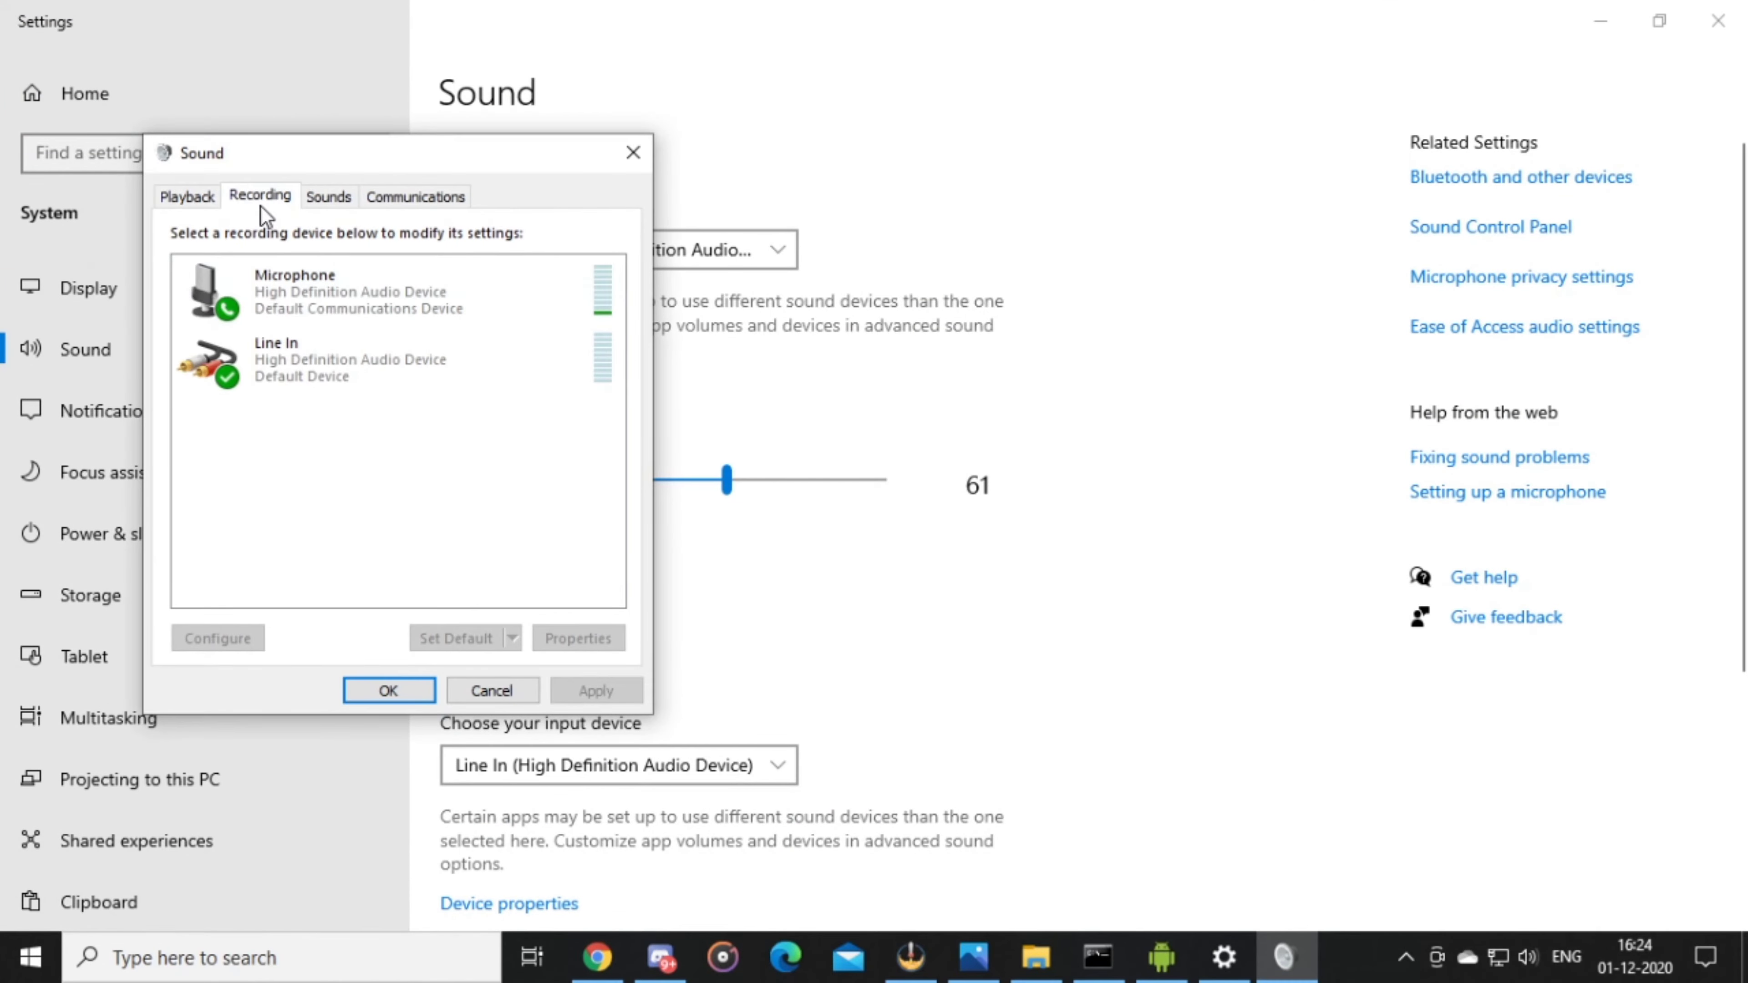
Review the Line In recording device's Listen and default format settings, and close its properties and the Sound dialog
right_click(326, 358)
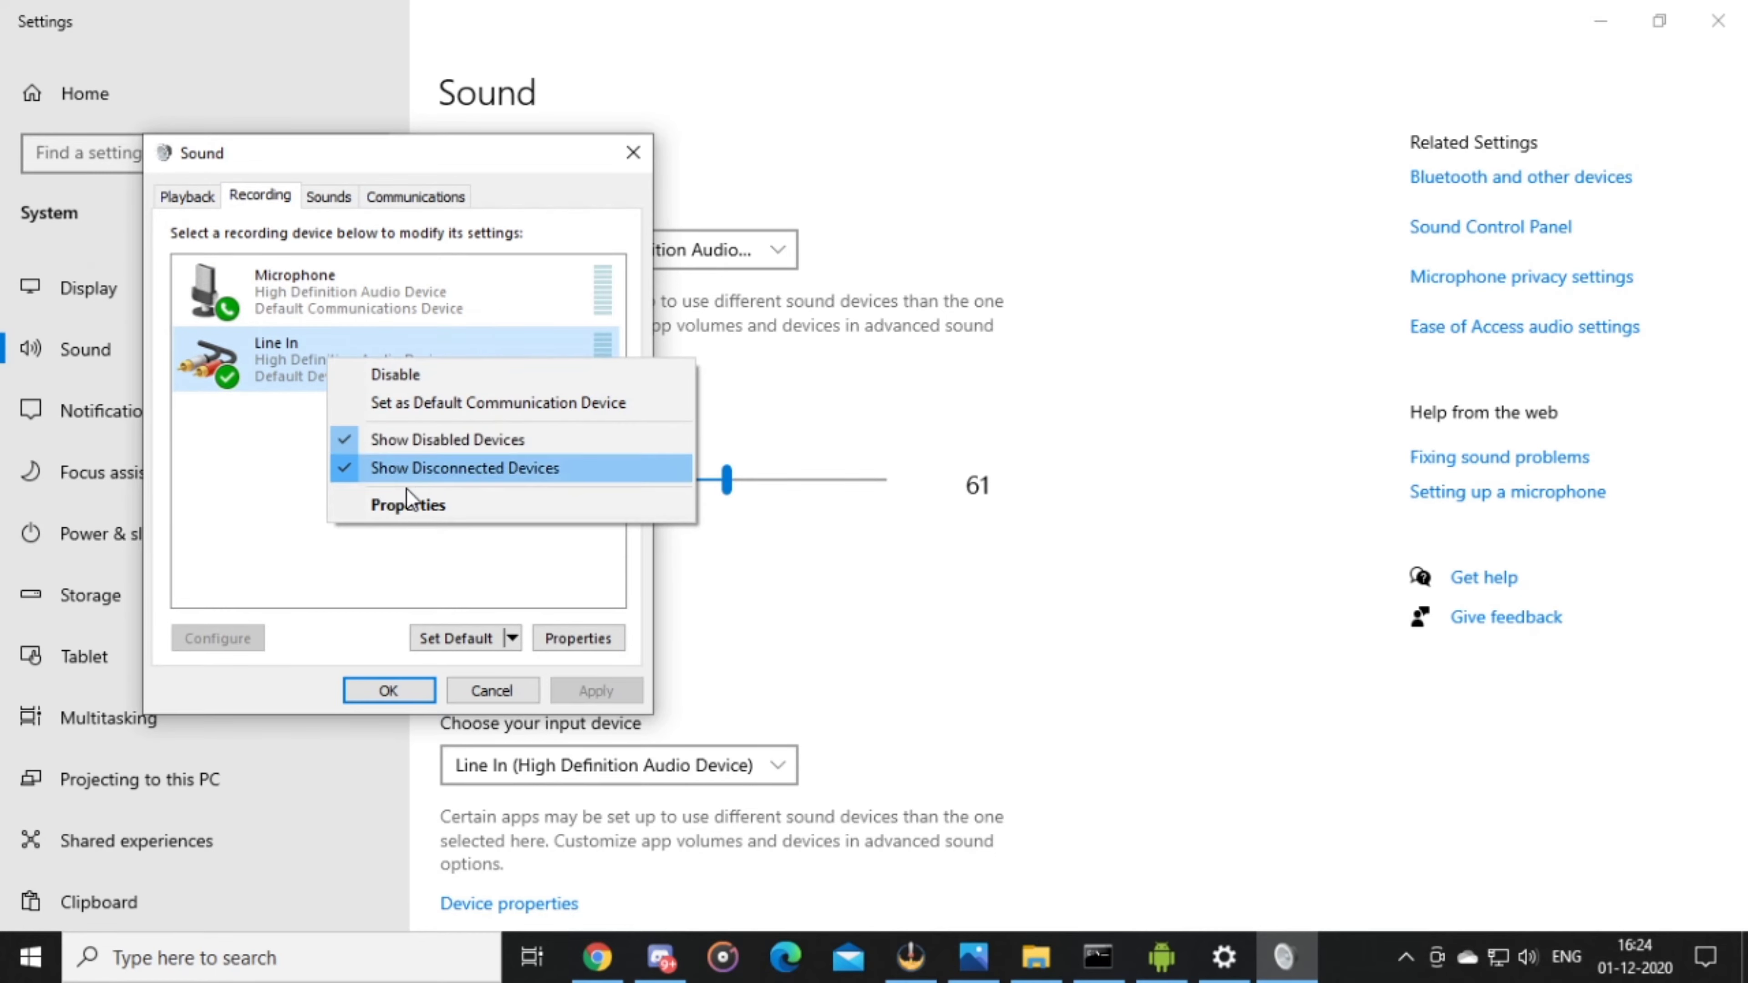
click(406, 502)
click(289, 304)
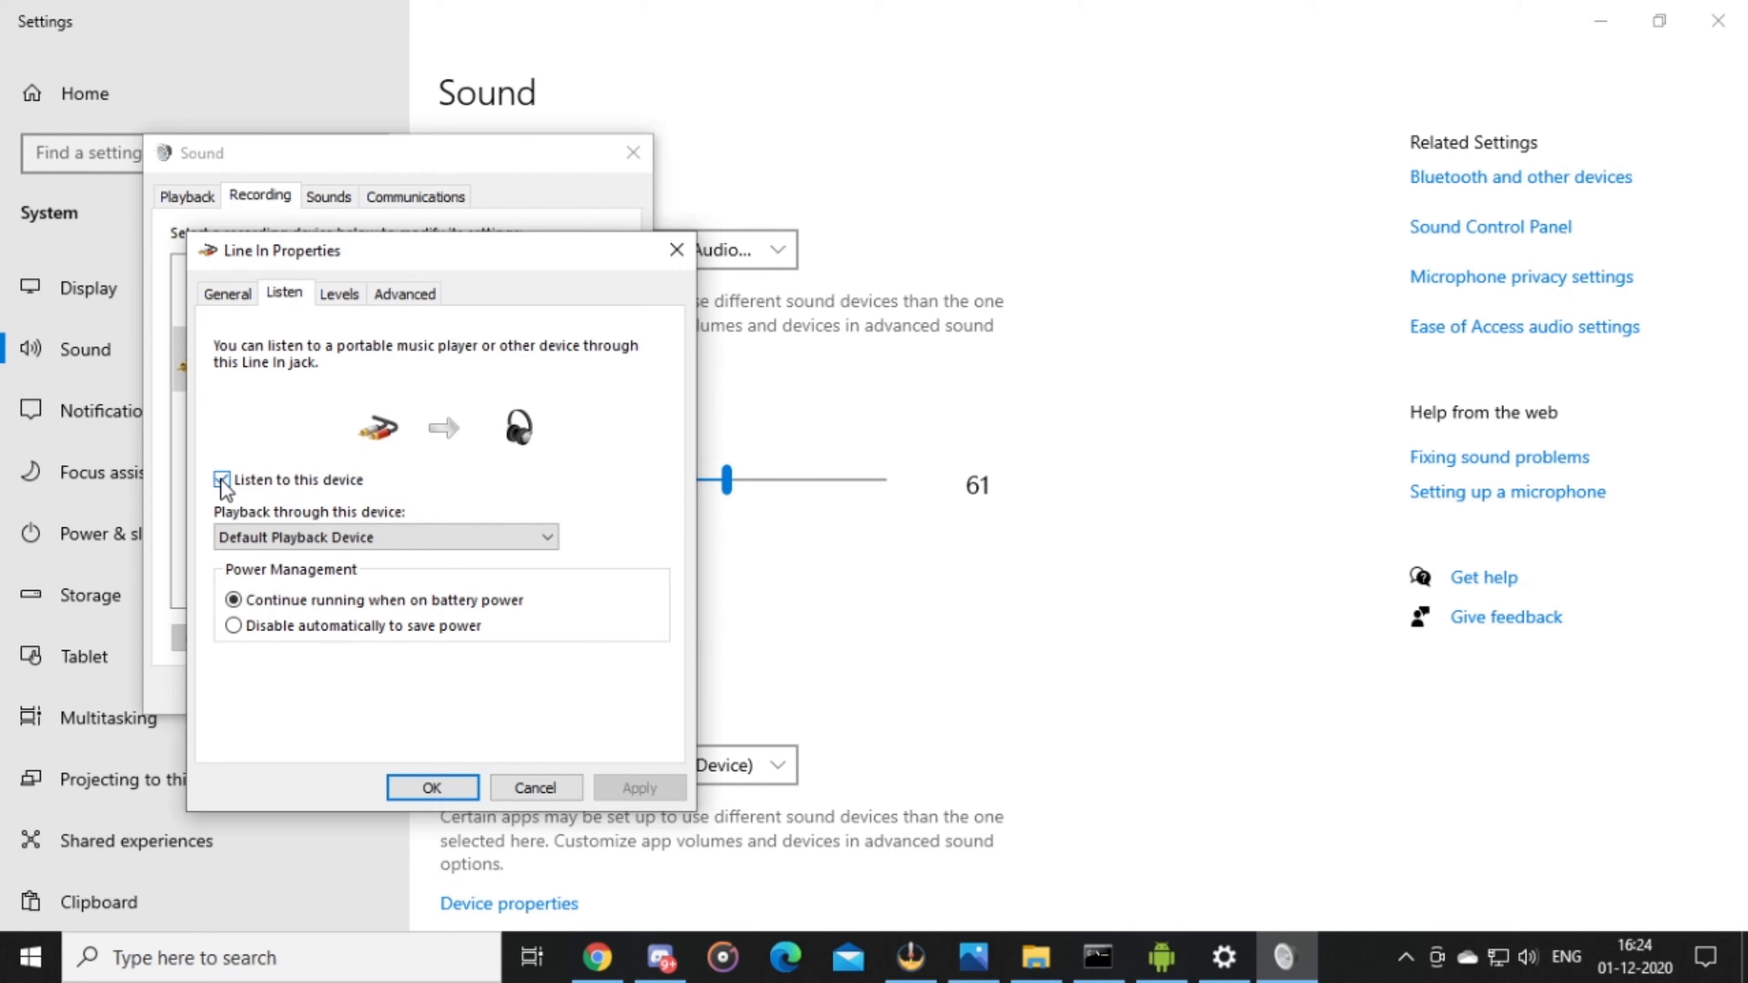
click(411, 294)
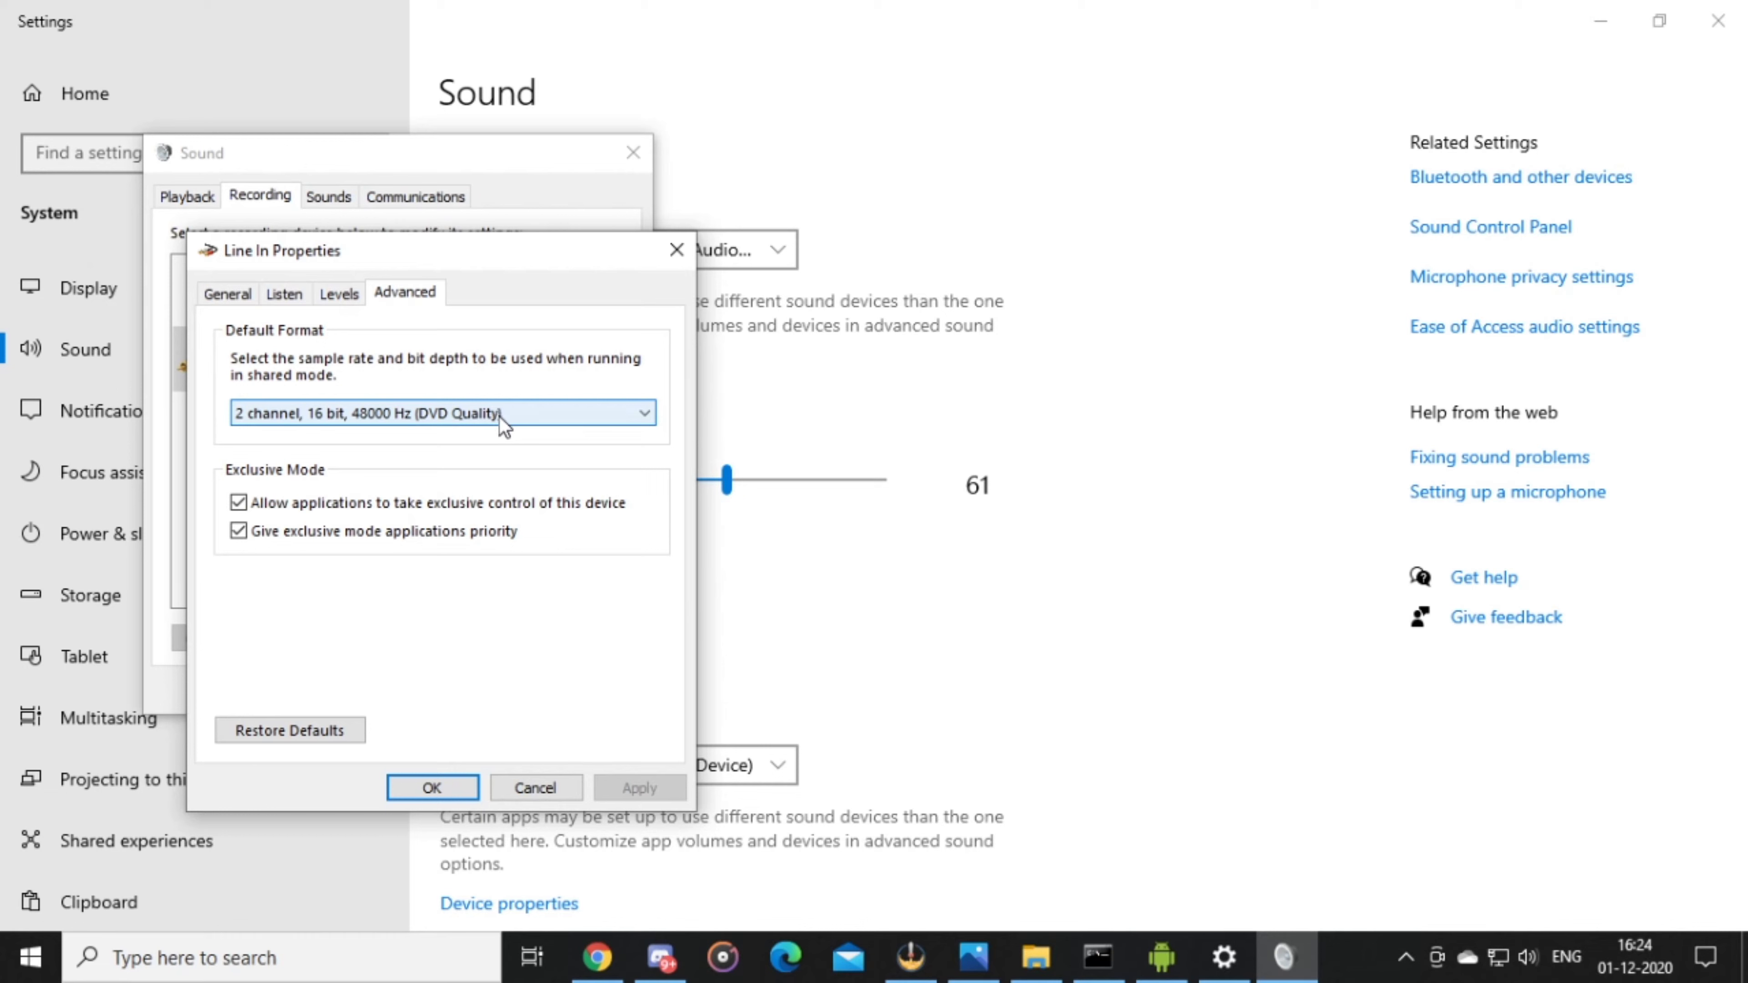
click(297, 295)
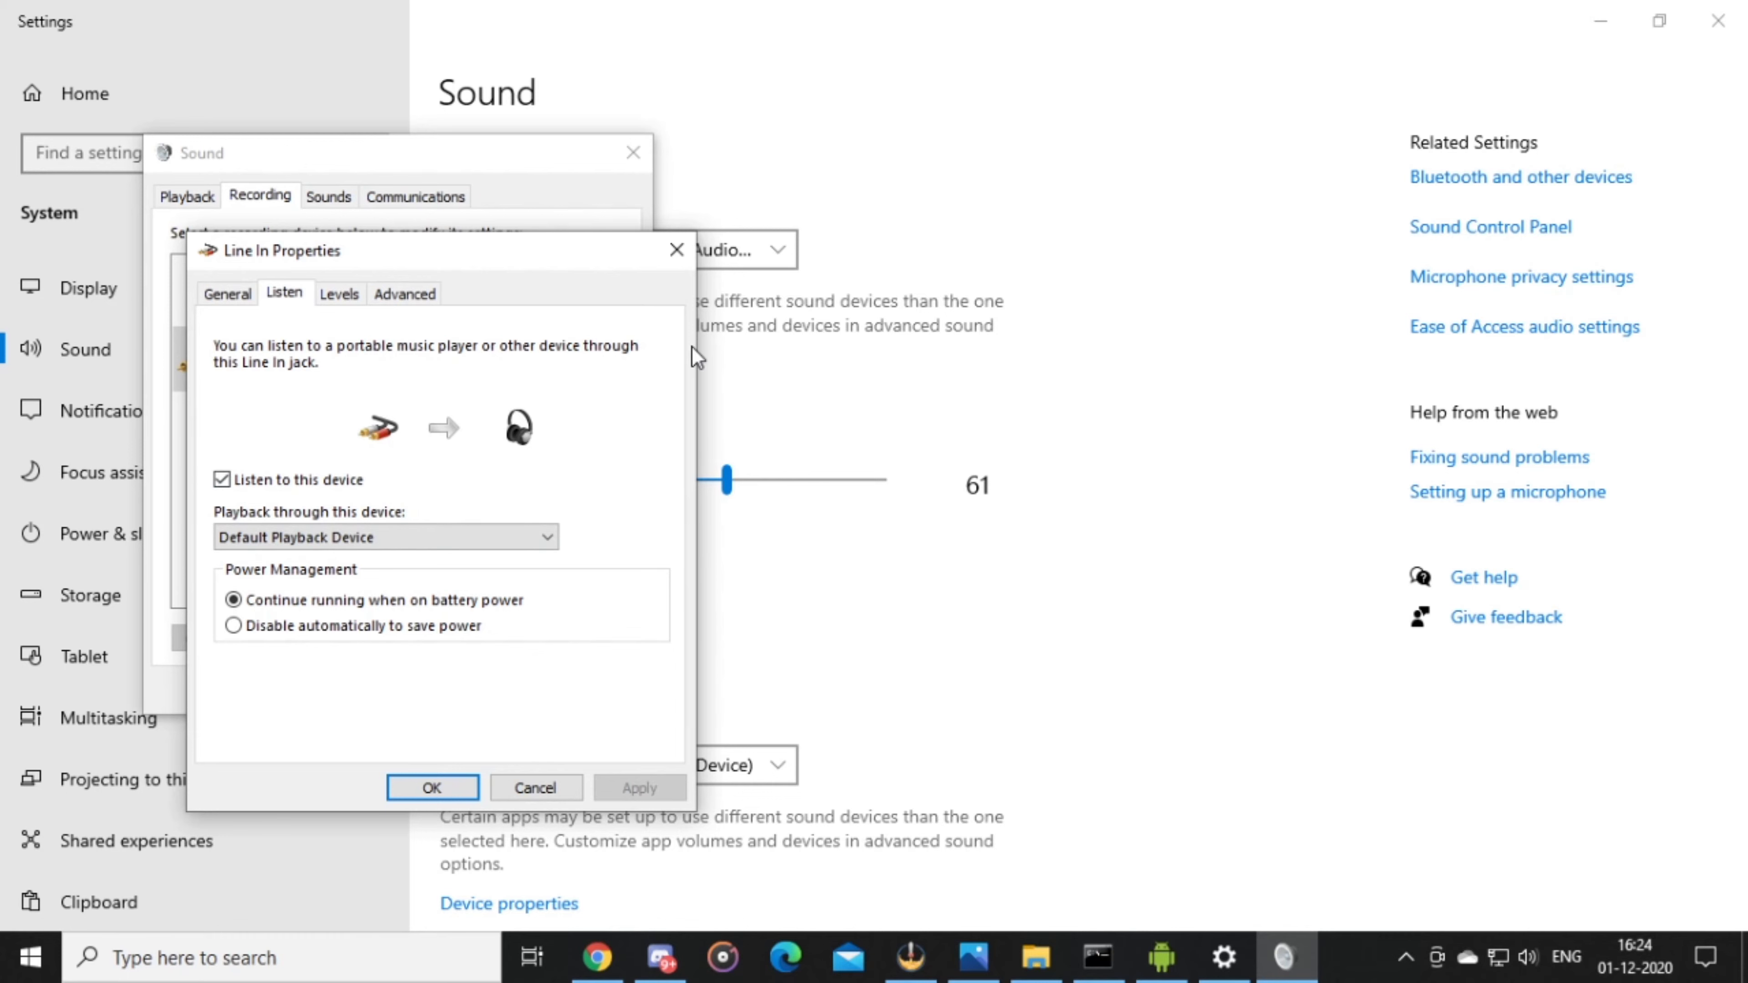
click(675, 250)
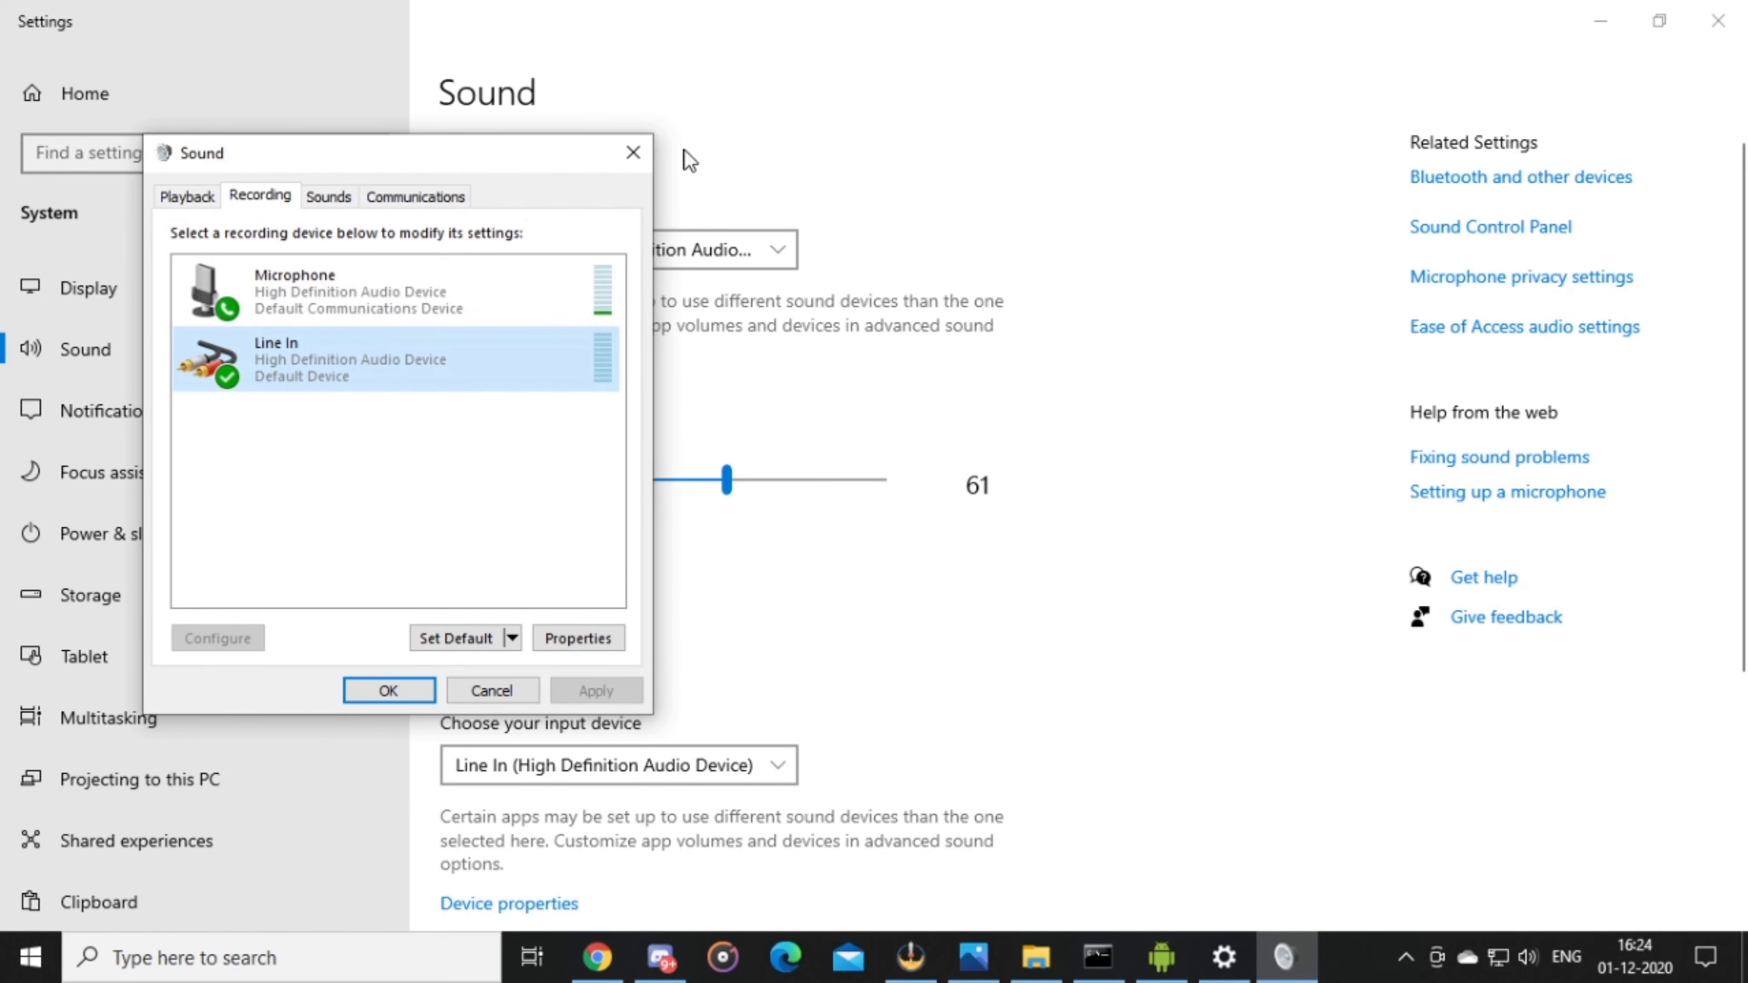
click(632, 153)
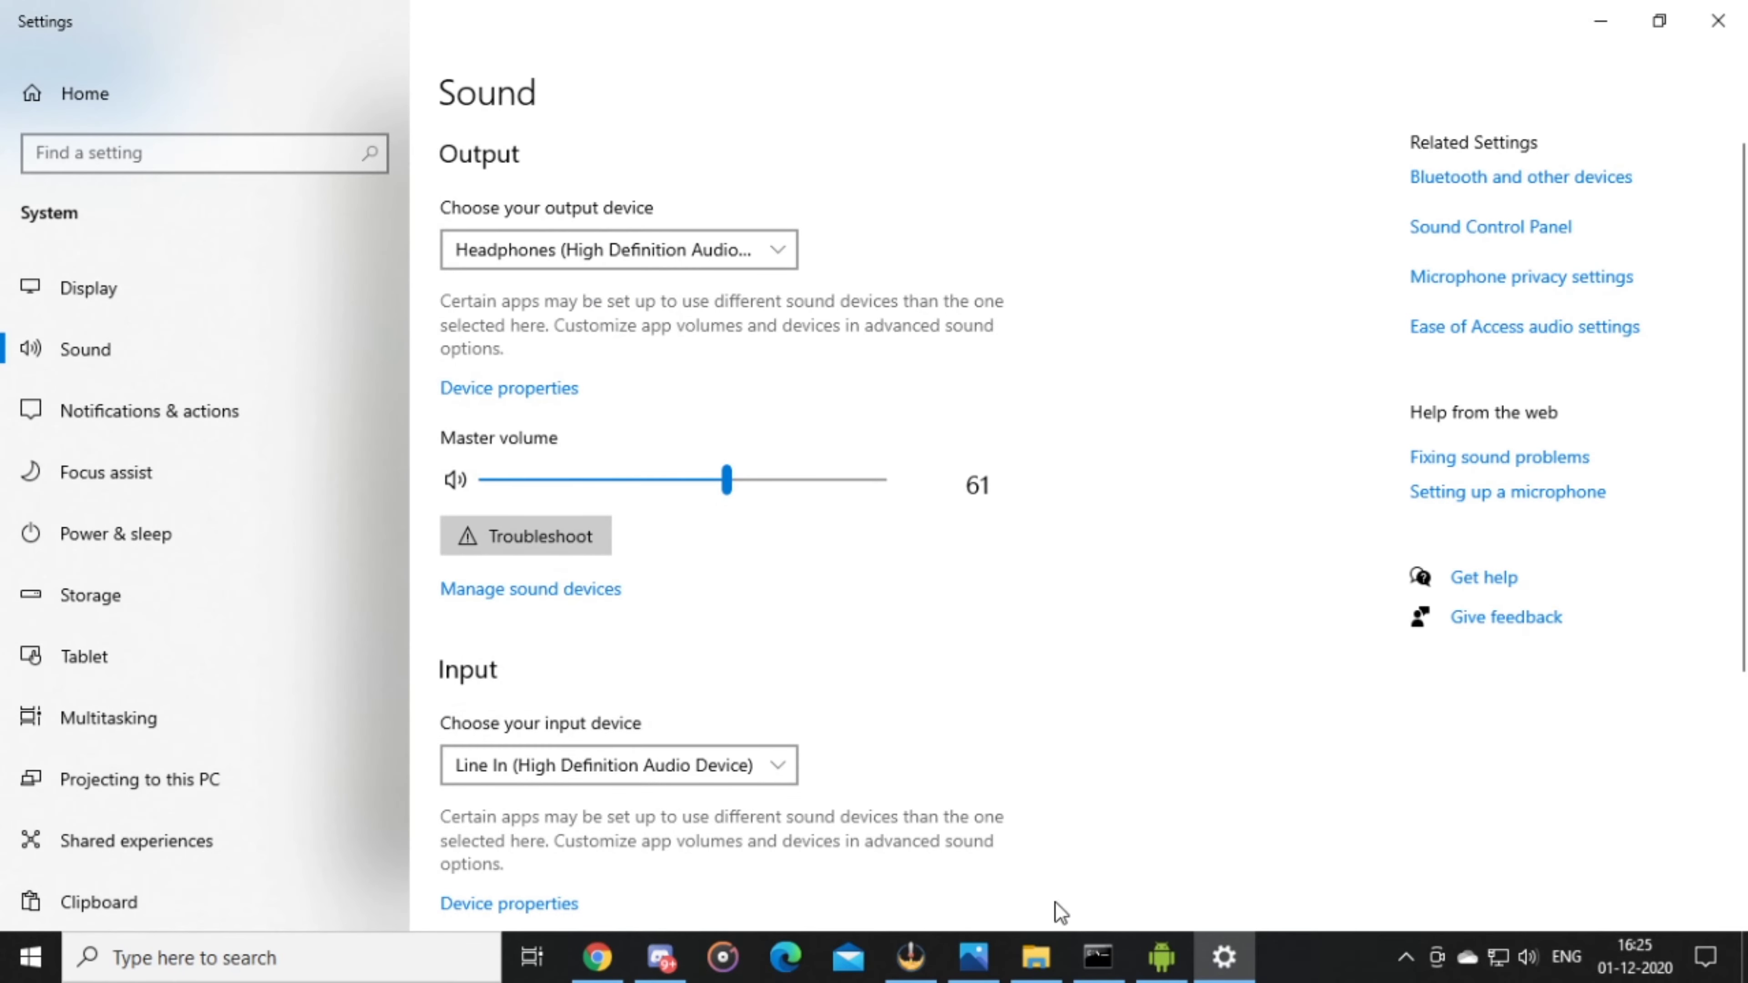
Switch to the mirrored phone, lower its volume one level, and check the audio mixer levels in OBS
click(1162, 957)
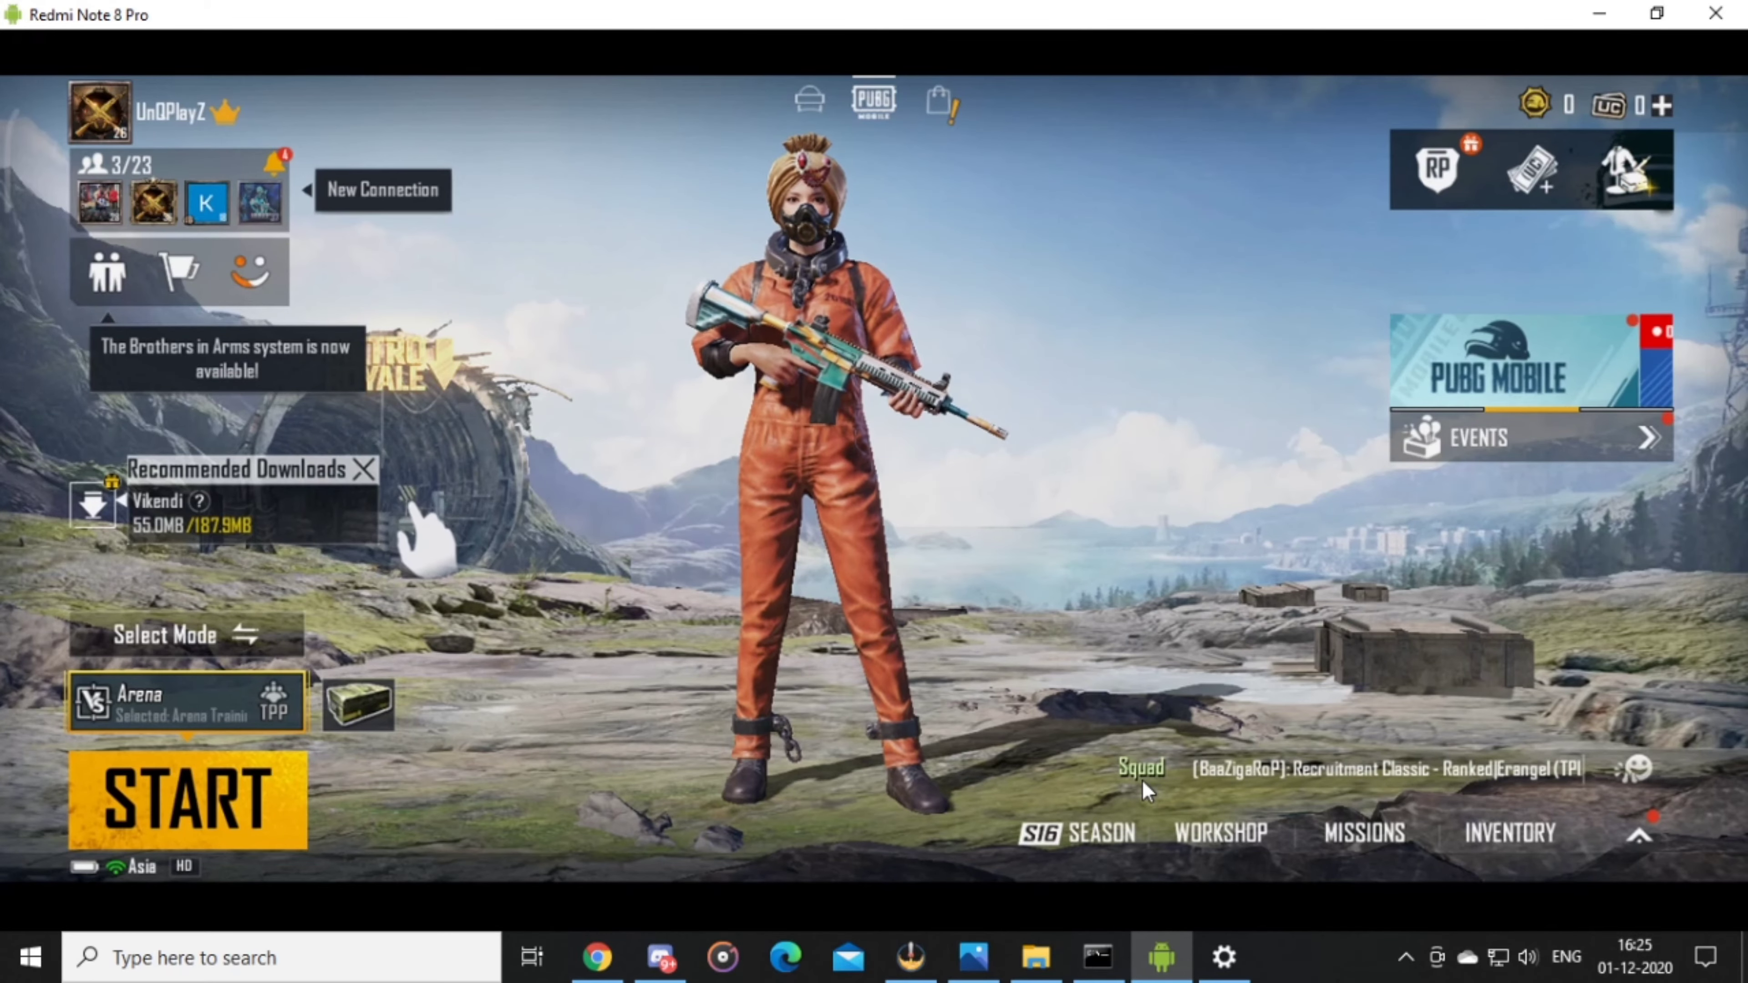
key(ctrl+Down)
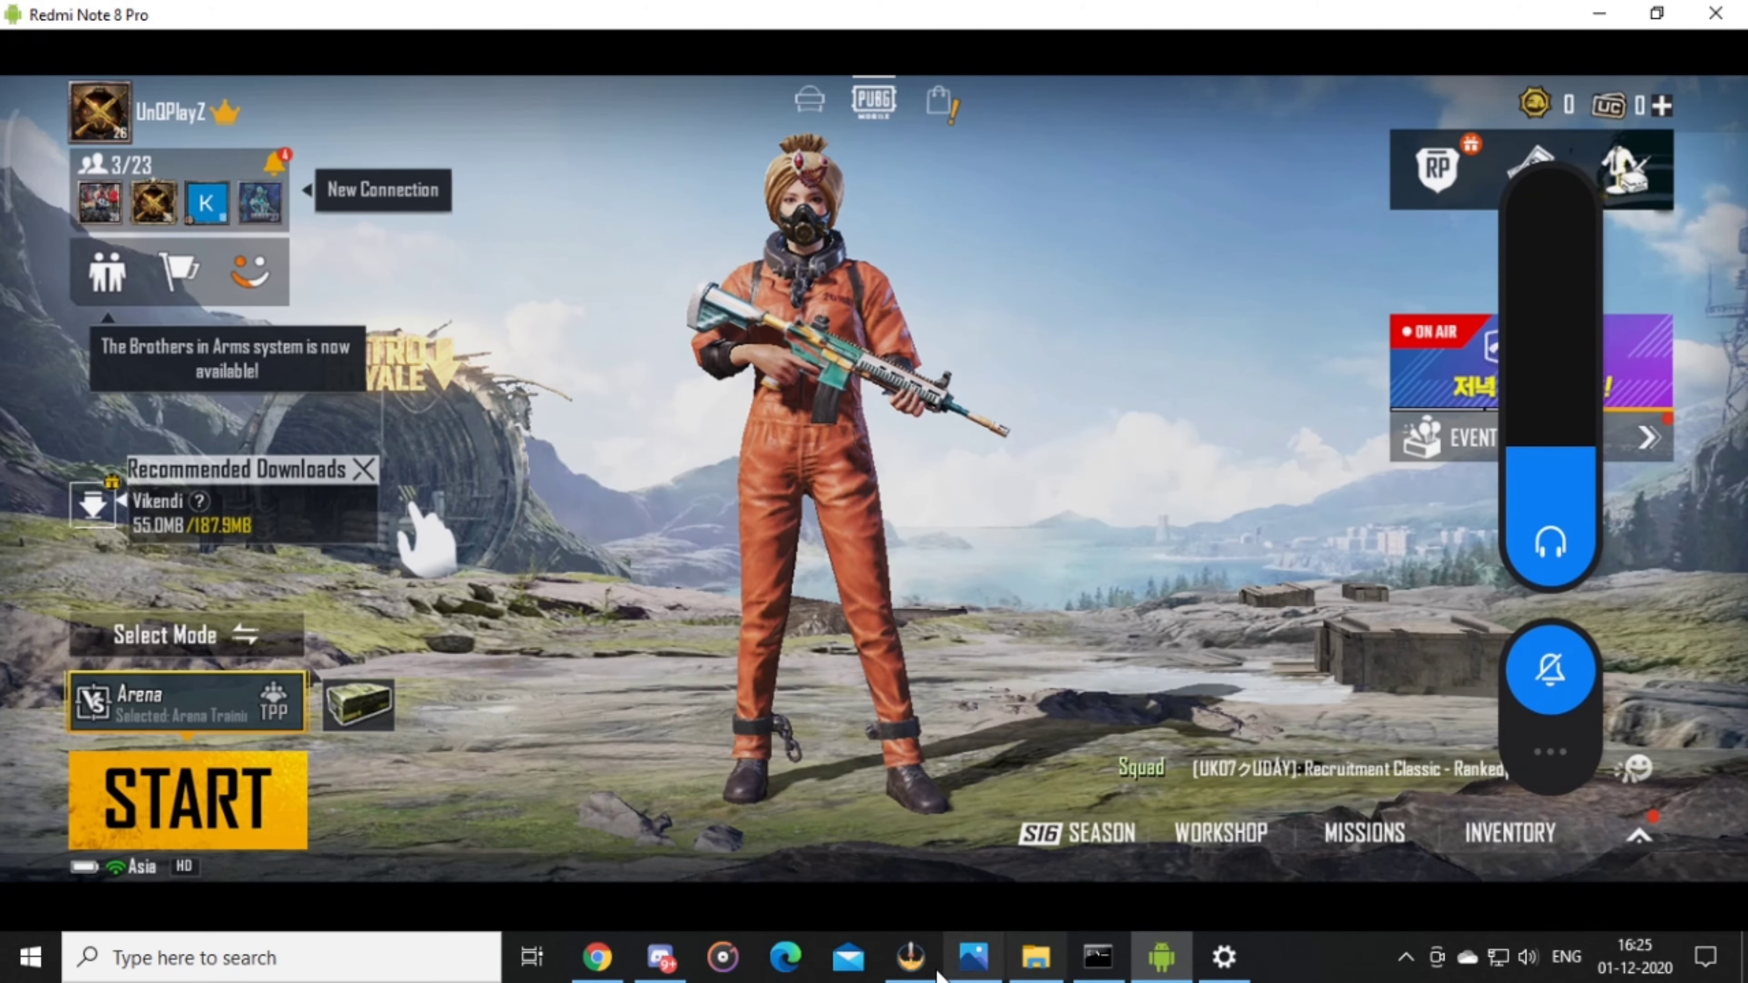
click(911, 958)
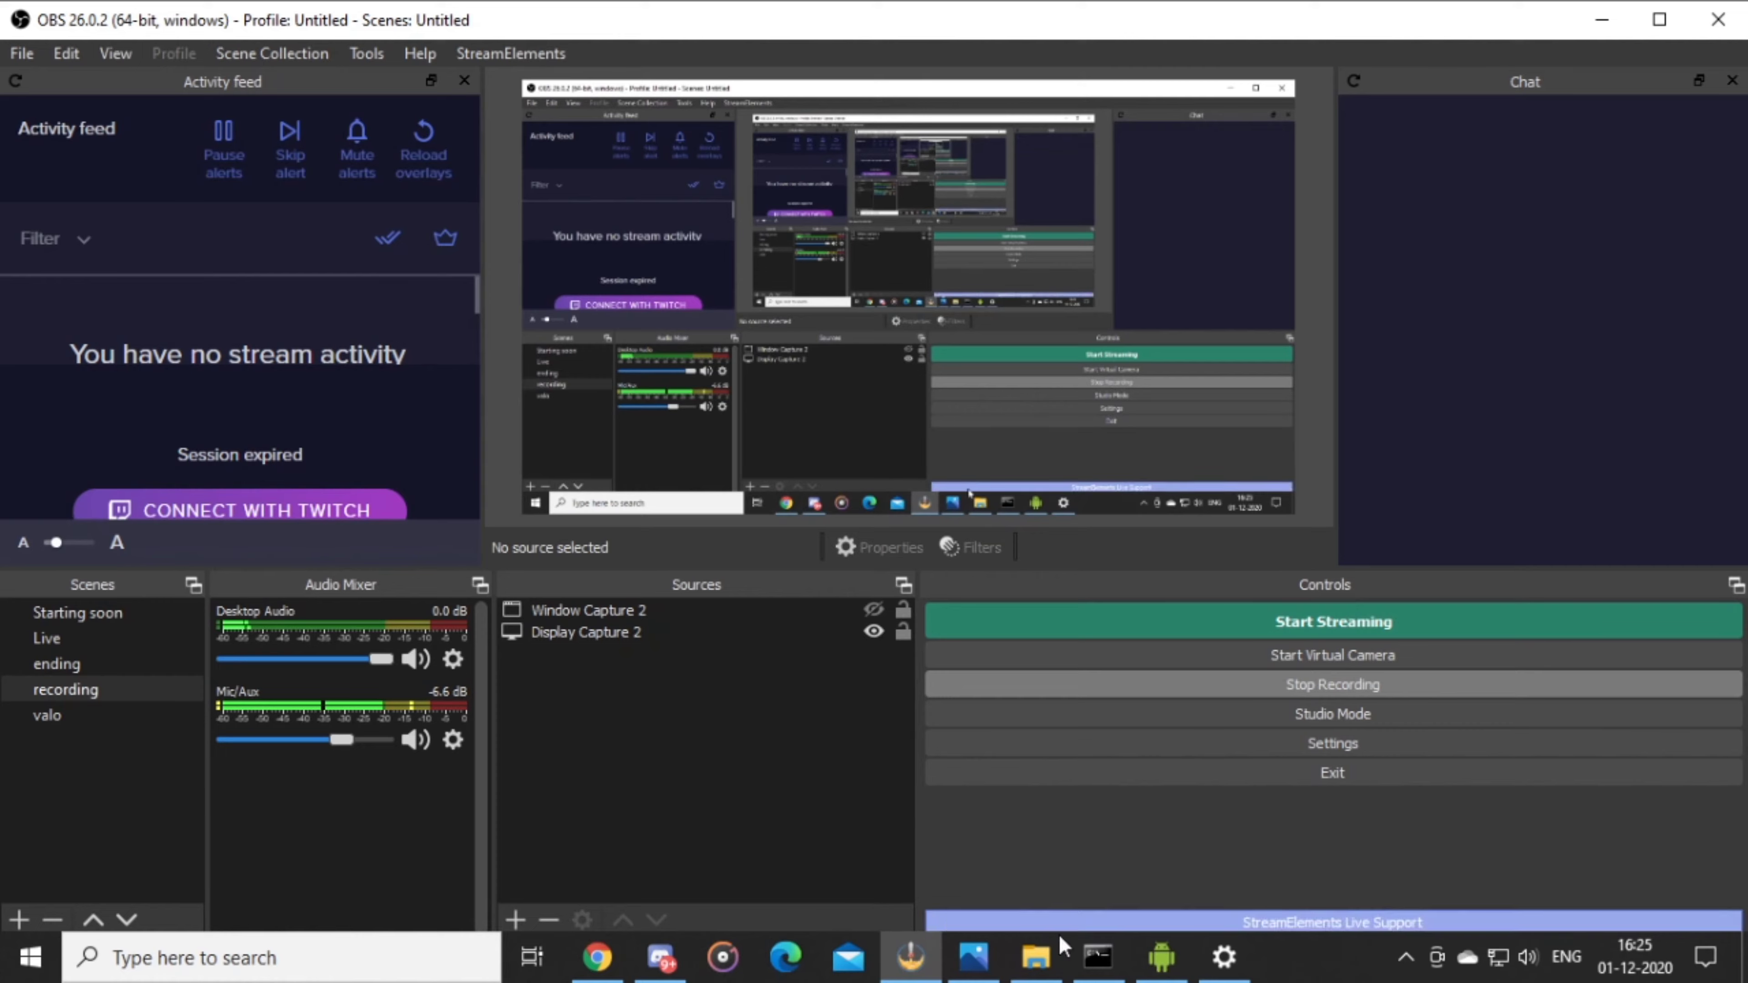
Return to the mirrored phone, raise its volume two levels, and check the game audio in the OBS mixer during a match
click(1162, 958)
mouse_move(1126, 961)
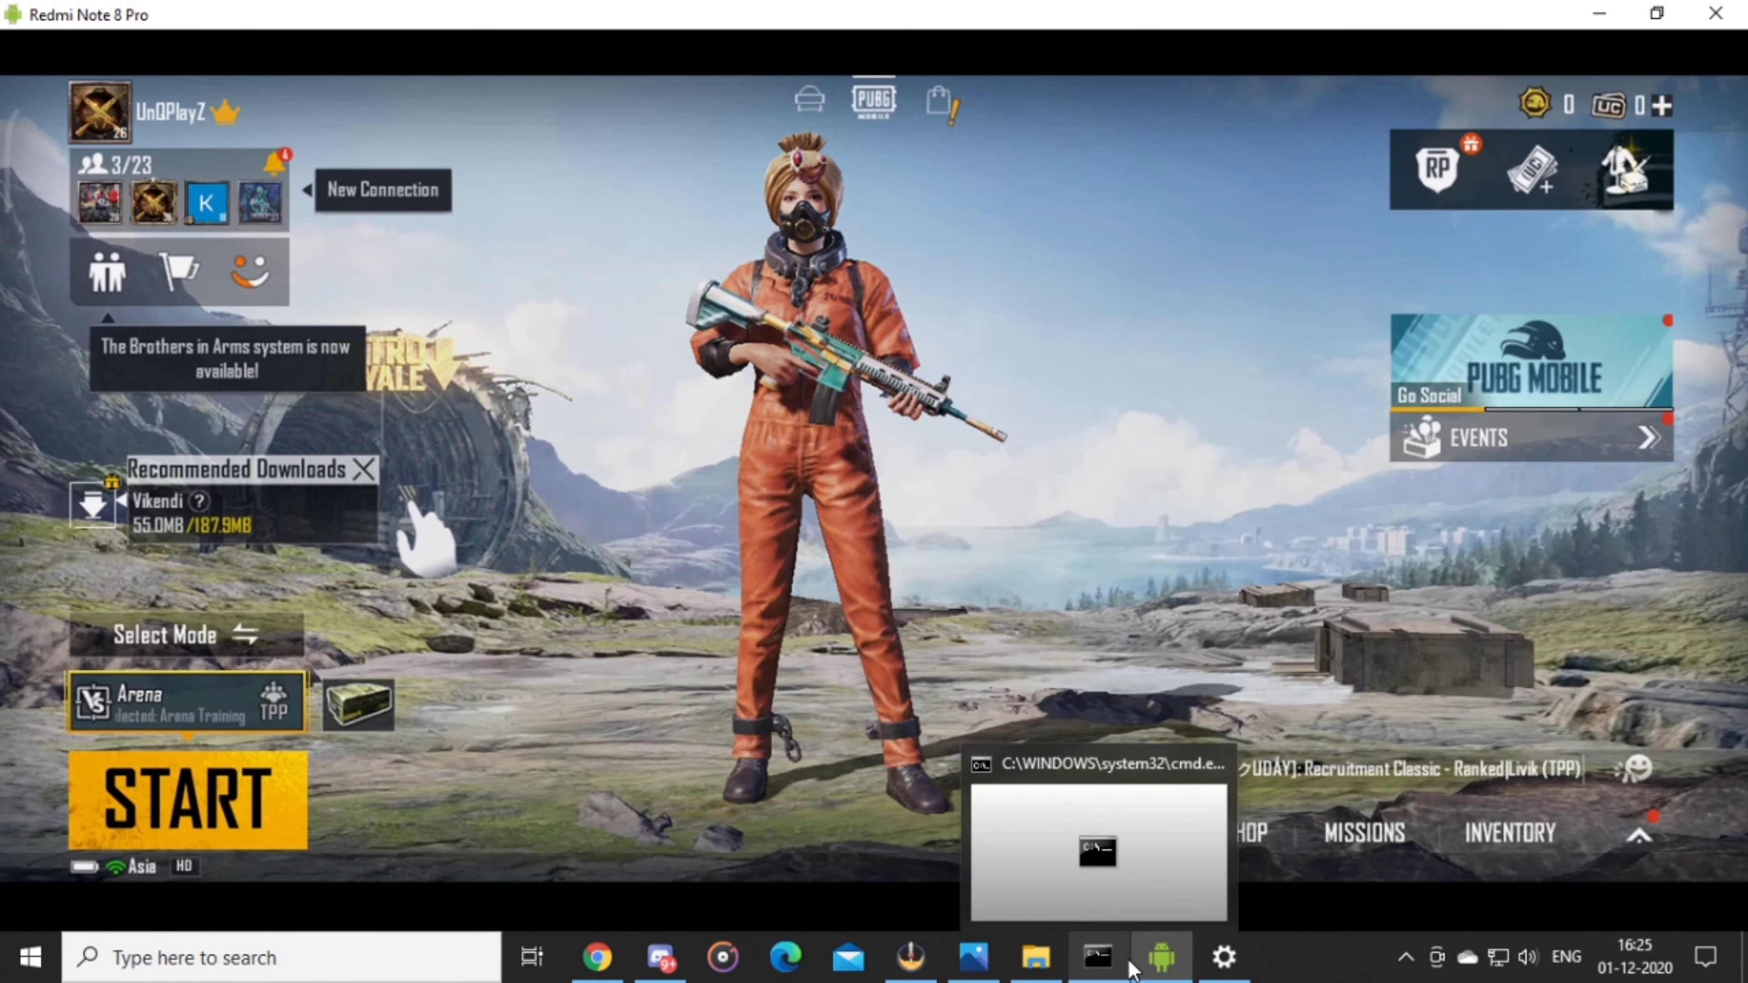
key(ctrl+Up)
key(ctrl+Up)
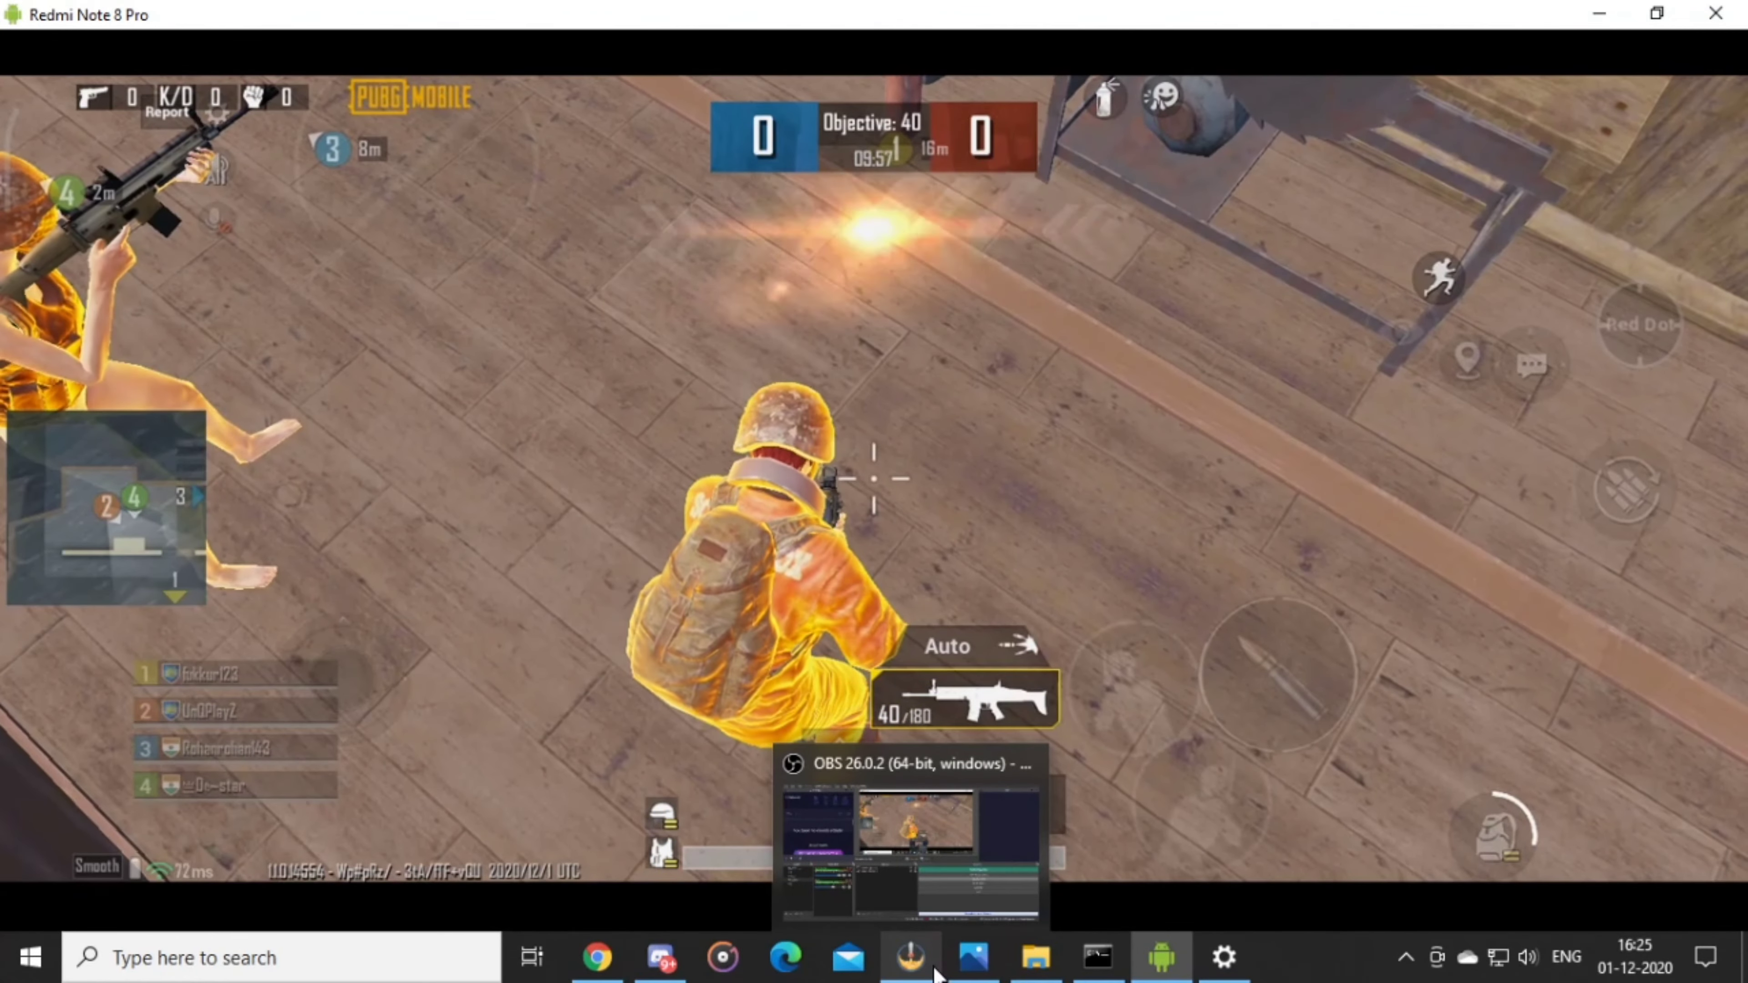
click(939, 954)
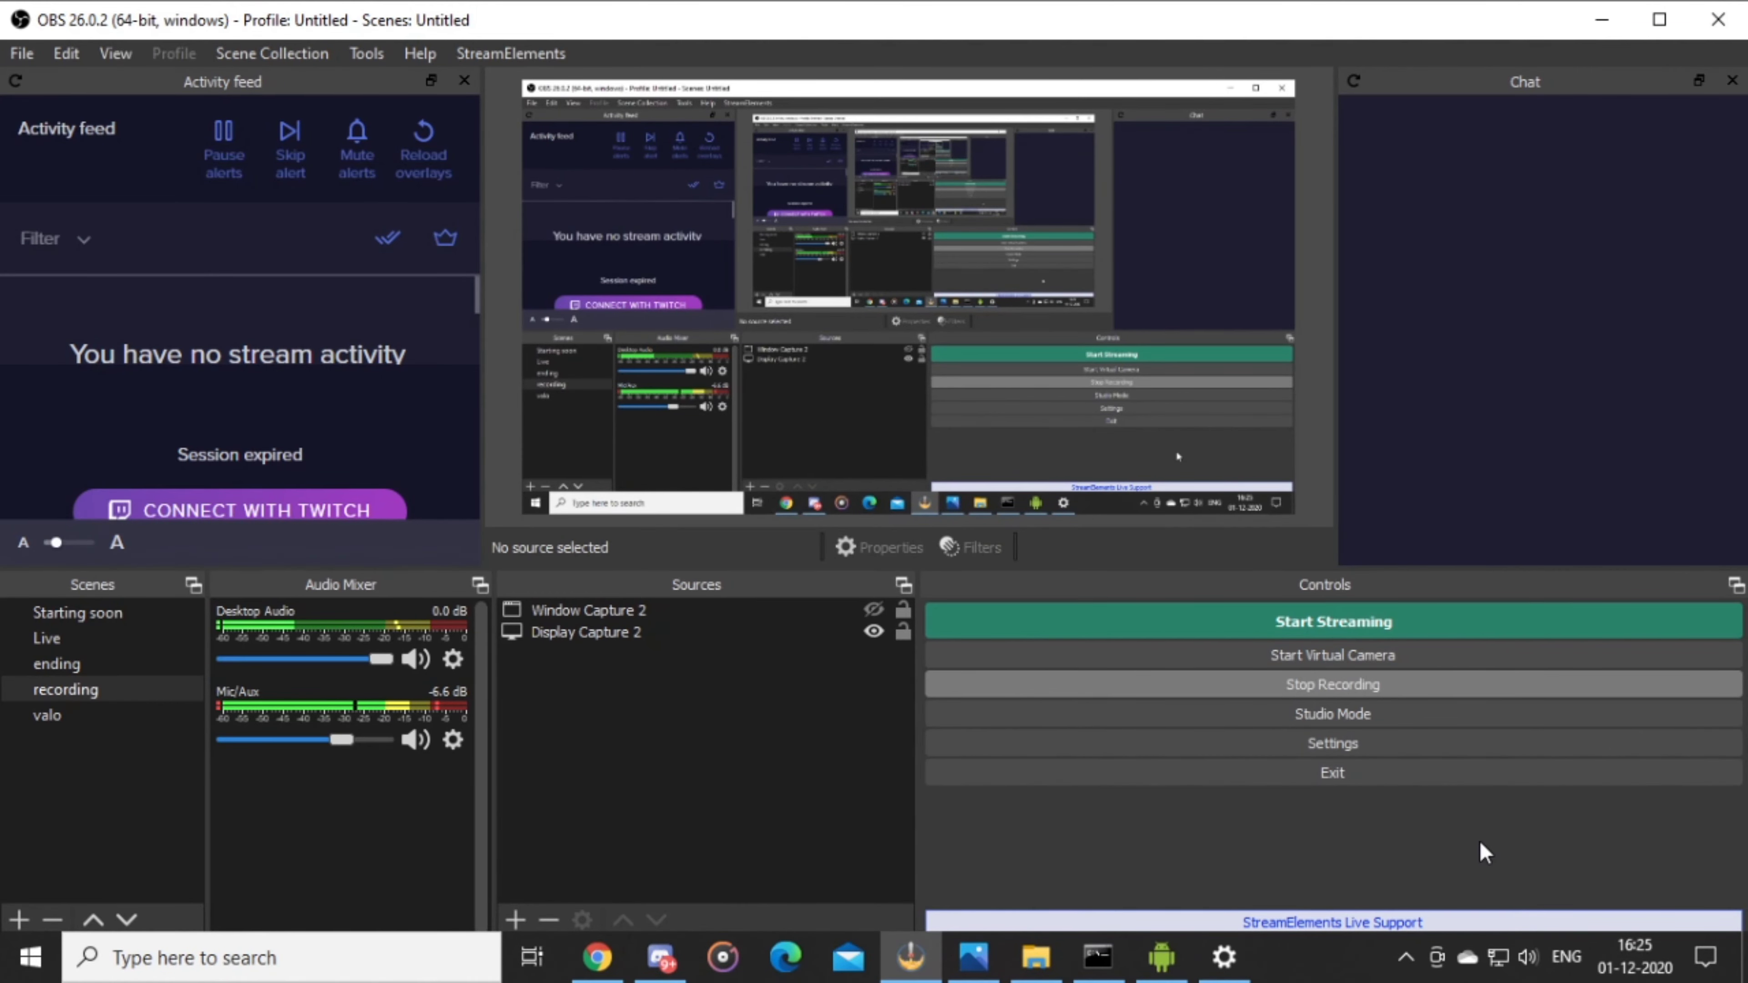